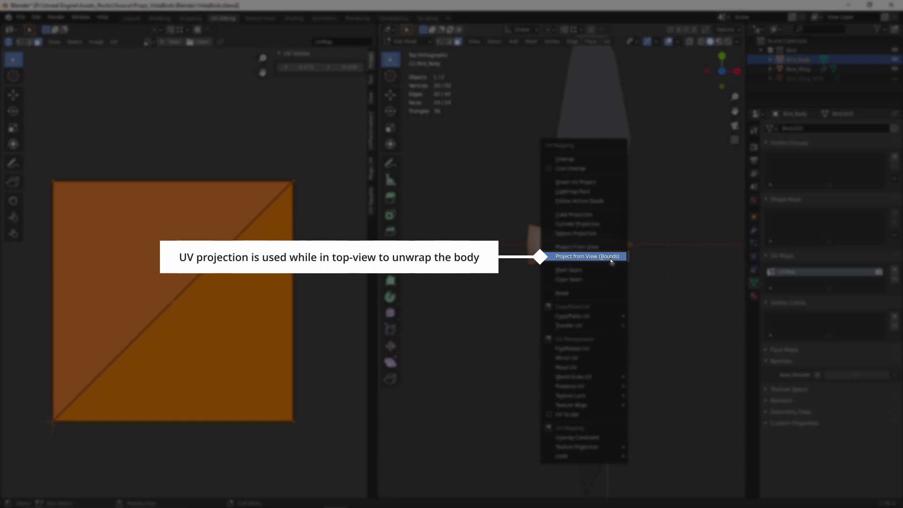
- Flatten the selected right-edge body UVs along X with a scale of 0
{"action": "key", "text": "s"}
{"action": "key", "text": "x"}
{"action": "key", "text": "0"}
{"action": "key", "text": "Return"}
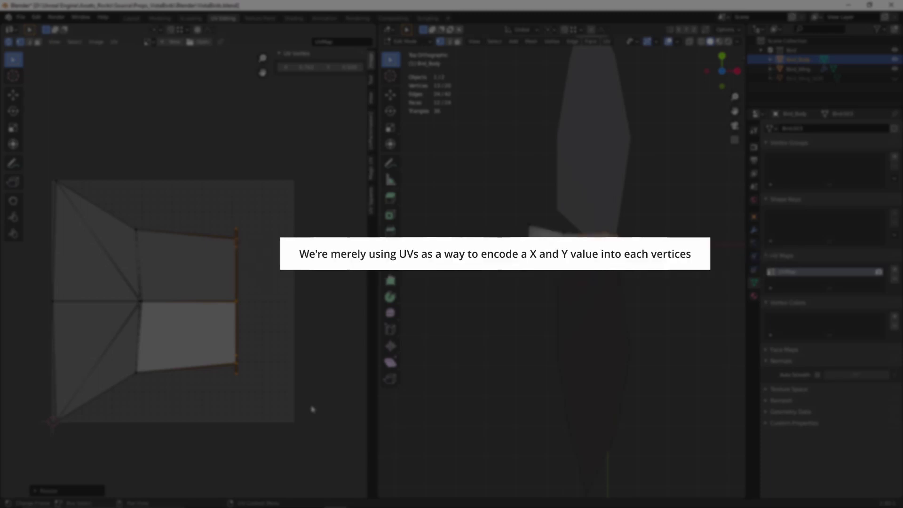
- Mirror all body UVs on the X axis and straighten the tail edge at X 1
{"action": "key", "text": "a"}
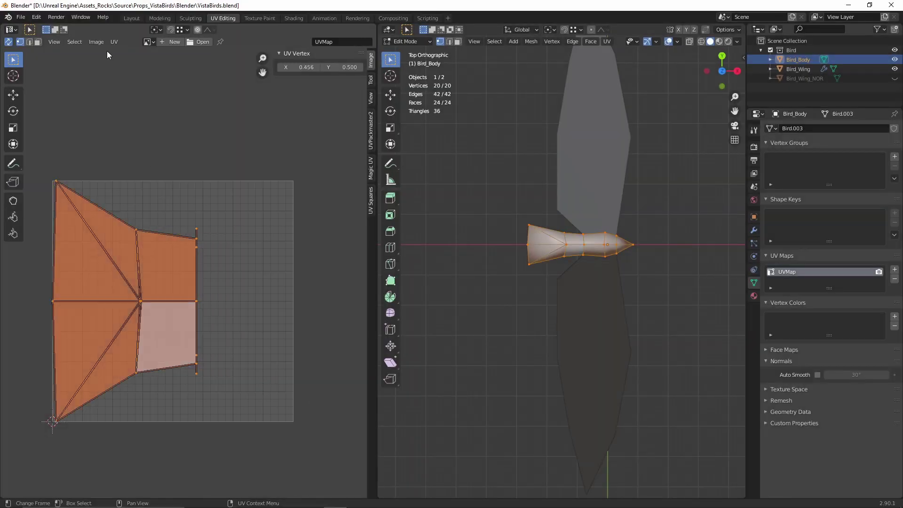
{"action": "left_click", "coordinate": [114, 42]}
{"action": "mouse_move", "coordinate": [128, 67]}
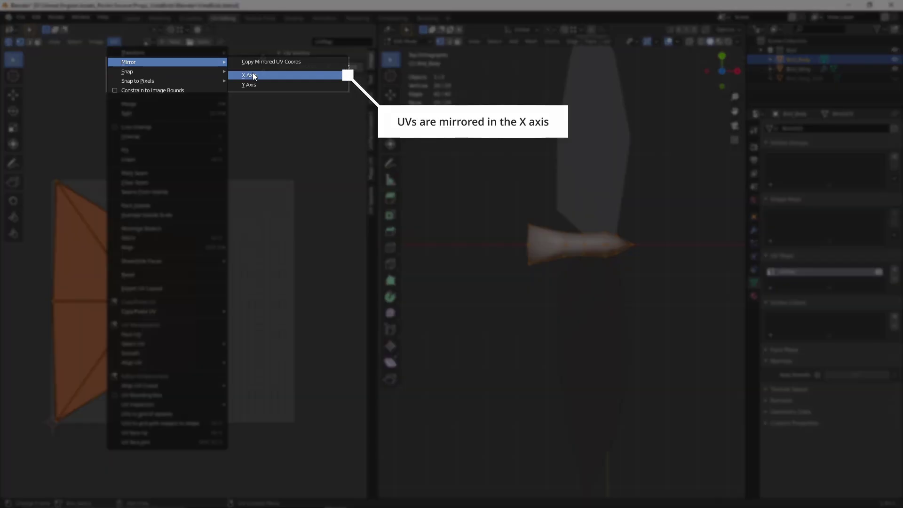
{"action": "left_click", "coordinate": [253, 76]}
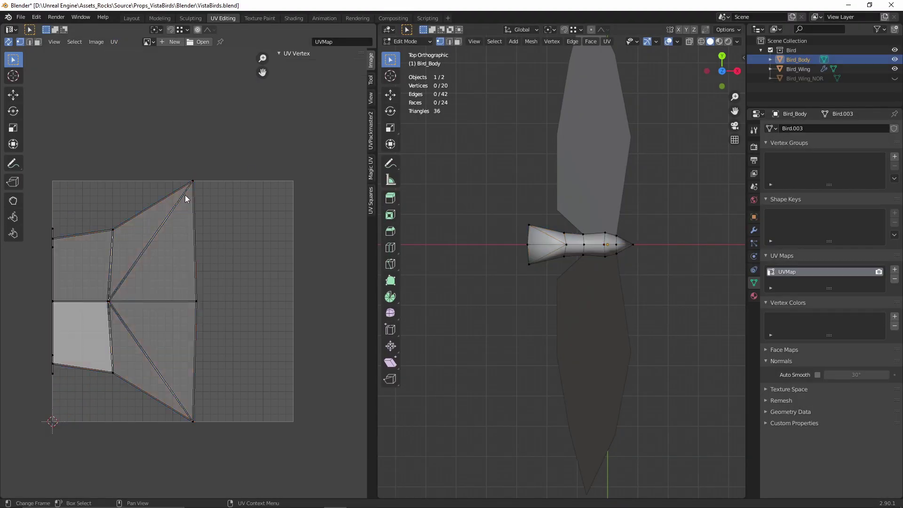
{"action": "key", "text": "s"}
{"action": "key", "text": "x"}
{"action": "key", "text": "0"}
{"action": "key", "text": "Return"}
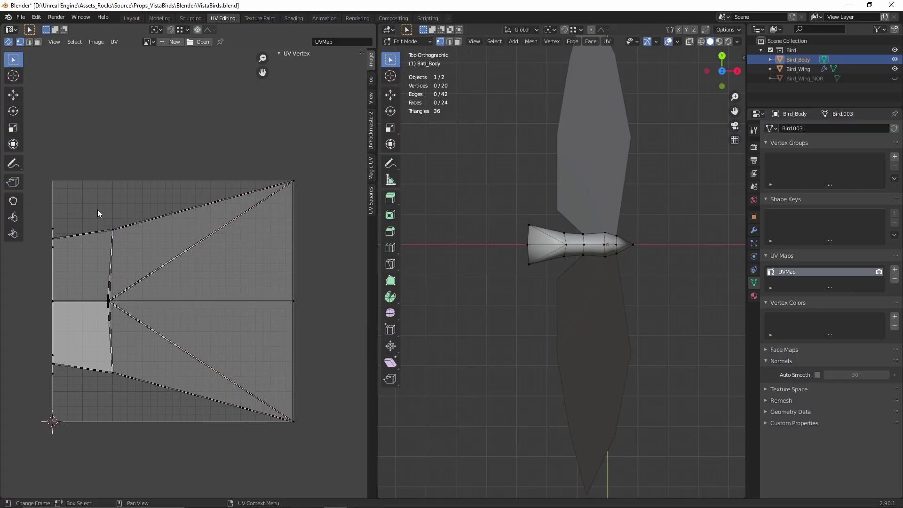
- Box-select the middle UV column and straighten it at X 0.240
{"action": "key", "text": "b"}
{"action": "left_click_drag", "start_coordinate": [96, 208], "coordinate": [159, 396]}
{"action": "key", "text": "s"}
{"action": "key", "text": "x"}
{"action": "key", "text": "0"}
{"action": "key", "text": "Return"}
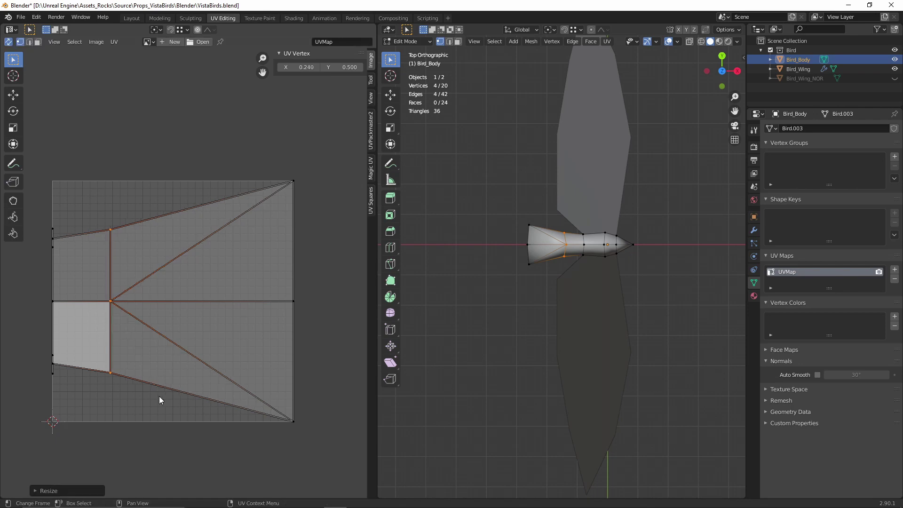
- Scale all body UVs to 0 in Y and move the resulting line vertically
{"action": "key", "text": "a"}
{"action": "key", "text": "s"}
{"action": "key", "text": "y"}
{"action": "key", "text": "0"}
{"action": "key", "text": "Return"}
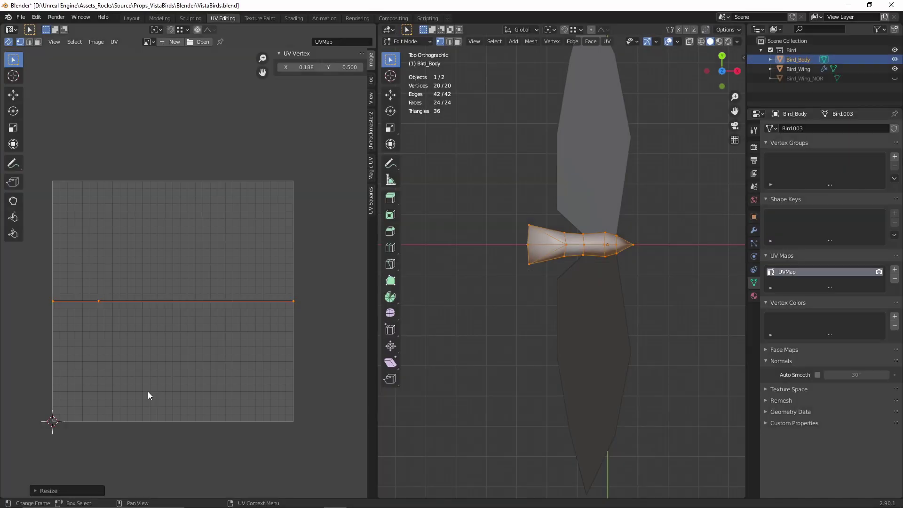
{"action": "key", "text": "g"}
{"action": "key", "text": "y"}
{"action": "left_click", "coordinate": [294, 225]}
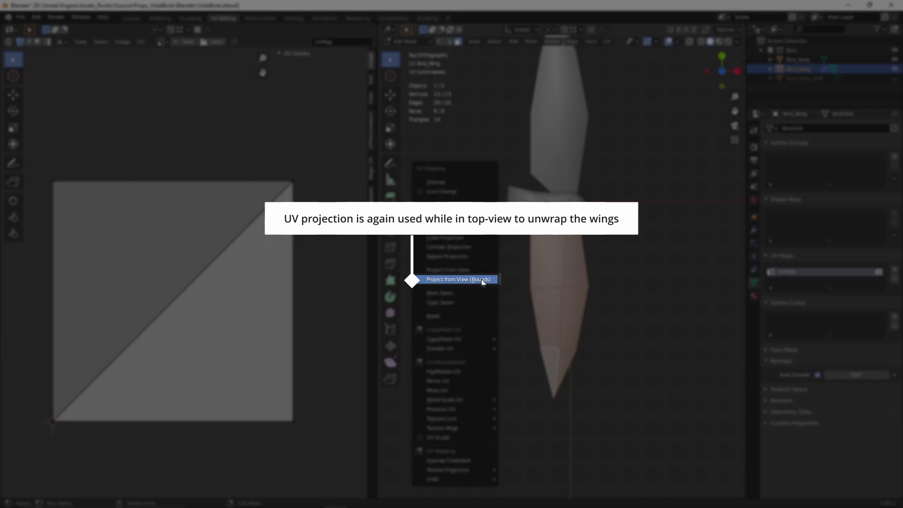
- Unwrap Bird_Wing with Project from View (Bounds) and mirror its UVs on X
{"action": "left_click", "coordinate": [482, 282]}
{"action": "key", "text": "a"}
{"action": "left_click", "coordinate": [140, 41]}
{"action": "mouse_move", "coordinate": [188, 62]}
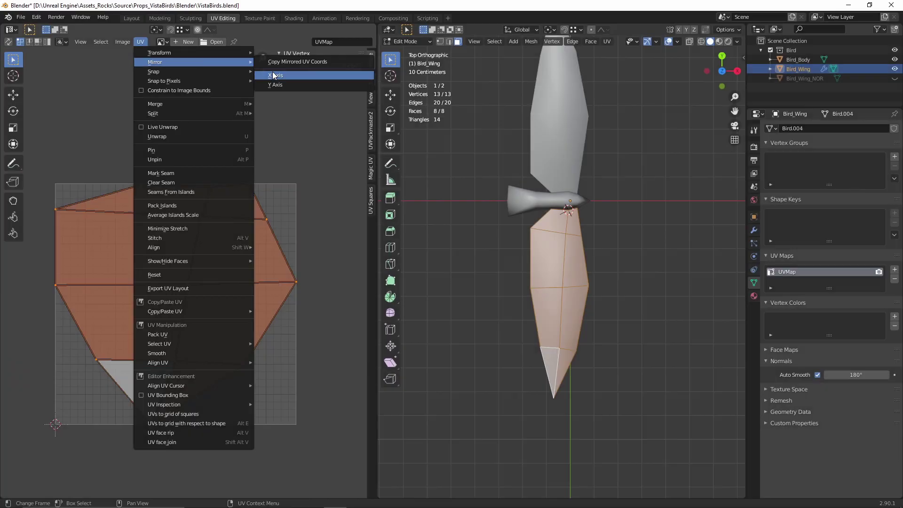
{"action": "left_click", "coordinate": [274, 76]}
{"action": "key", "text": "s"}
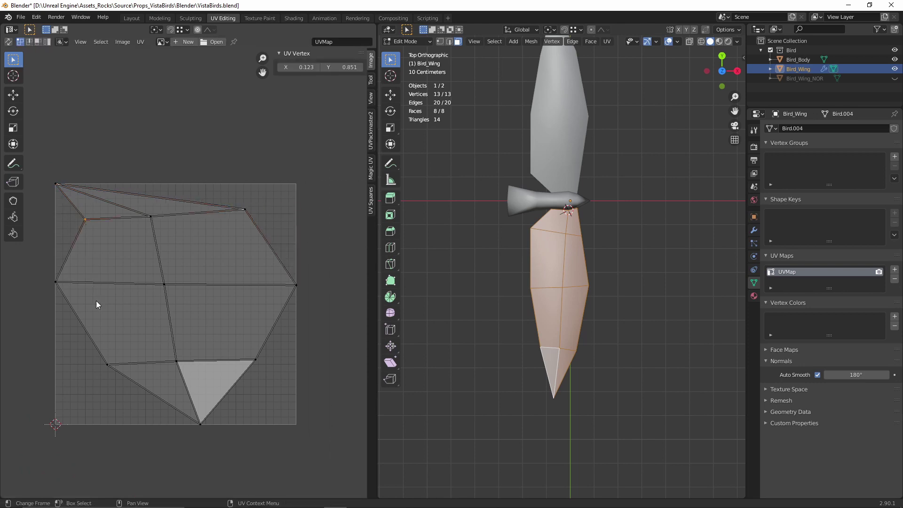
- Select the right-hand wing UVs and push the rightmost vertex to X 1
{"action": "key", "text": "b"}
{"action": "left_click_drag", "start_coordinate": [97, 226], "coordinate": [272, 425]}
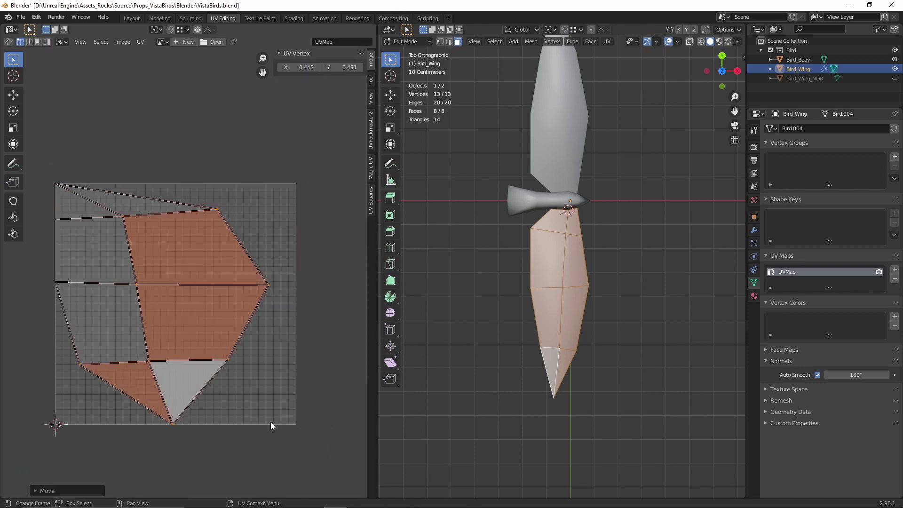
{"action": "left_click_drag", "start_coordinate": [308, 68], "coordinate": [257, 326]}
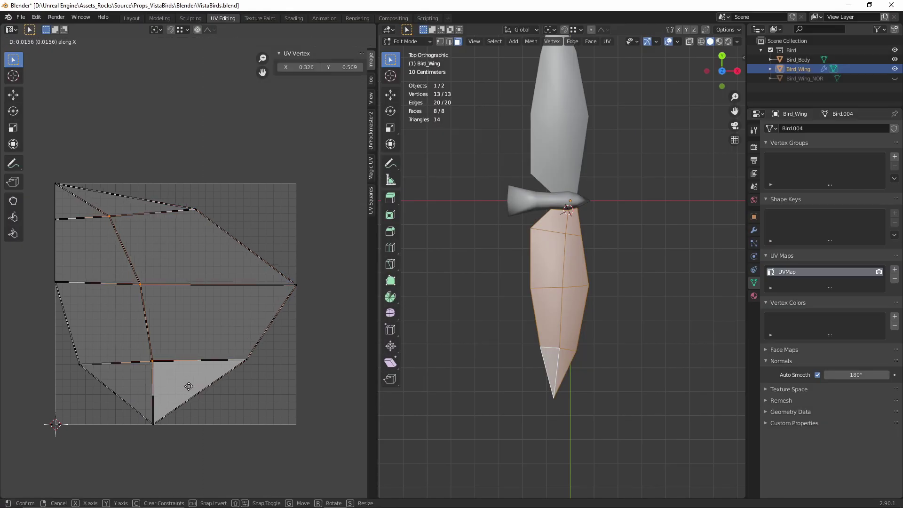
{"action": "key", "text": "b"}
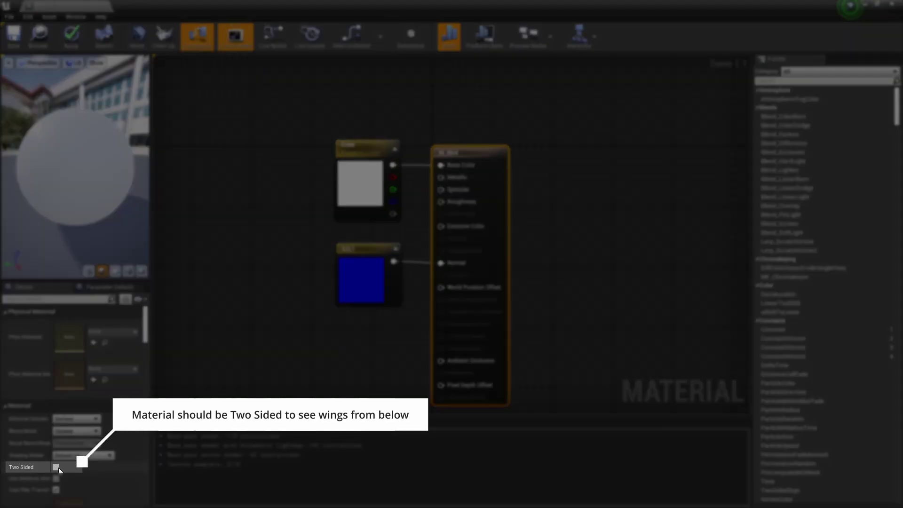
- In M_Bird's Details panel, tick Two Sided and untick Tangent Space Normal
{"action": "left_click", "coordinate": [56, 467]}
{"action": "scroll", "coordinate": [62, 444], "scroll_direction": "down", "scroll_amount": 4}
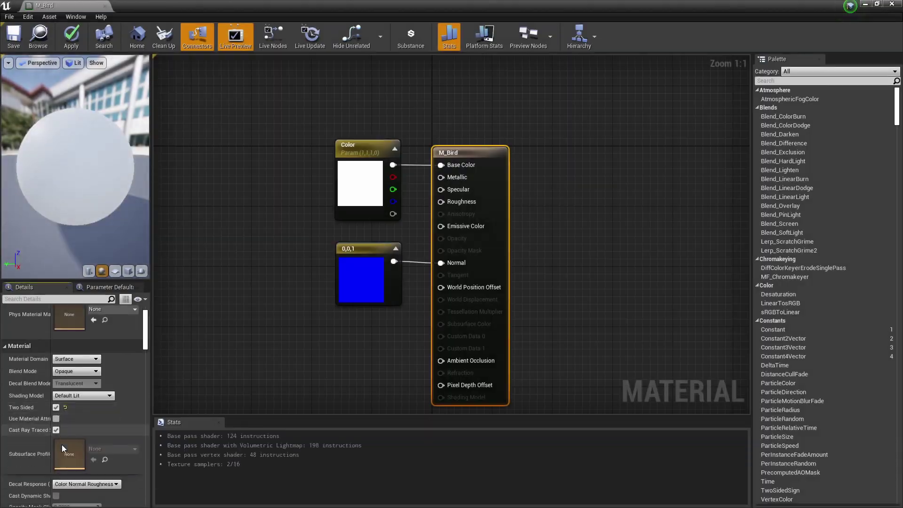
{"action": "left_click", "coordinate": [70, 453]}
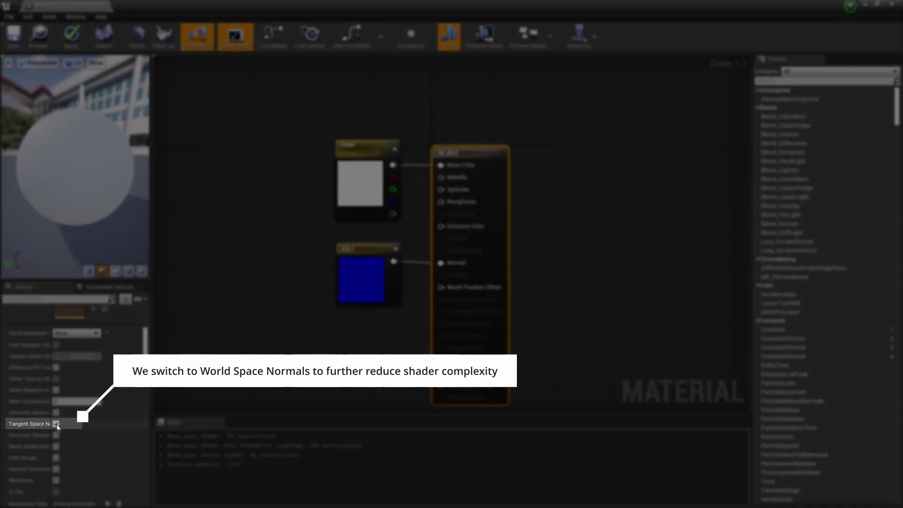
{"action": "left_click", "coordinate": [56, 424]}
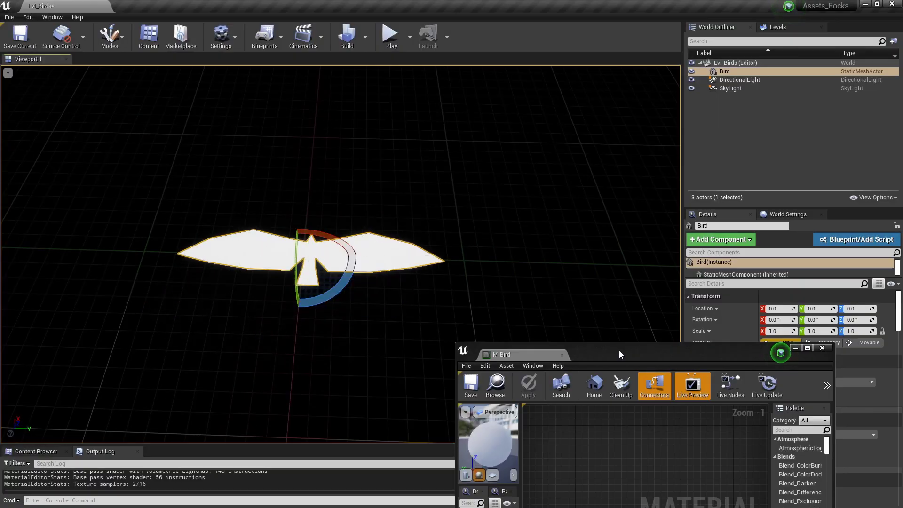
- Wire the local-to-world TransformVector into Multiply A and rotate the Bird actor to test
{"action": "double_click", "coordinate": [619, 351]}
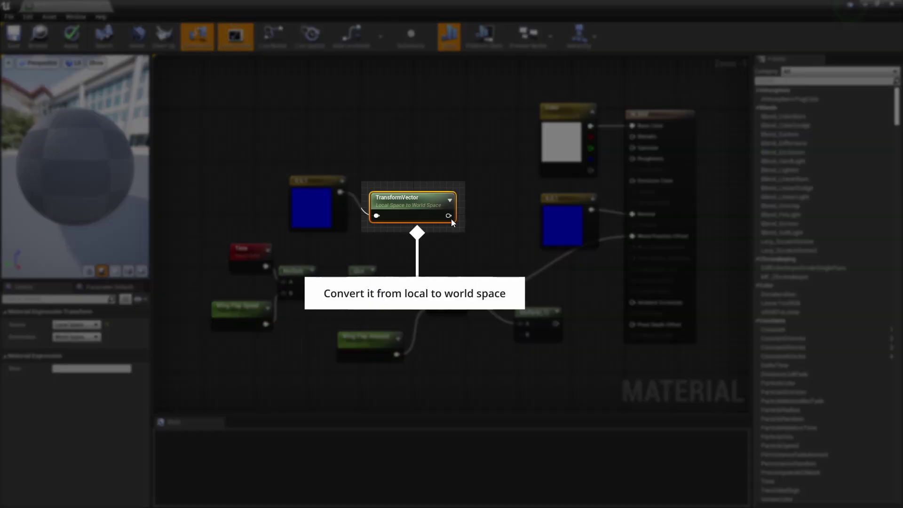
{"action": "left_click_drag", "start_coordinate": [451, 218], "coordinate": [545, 324]}
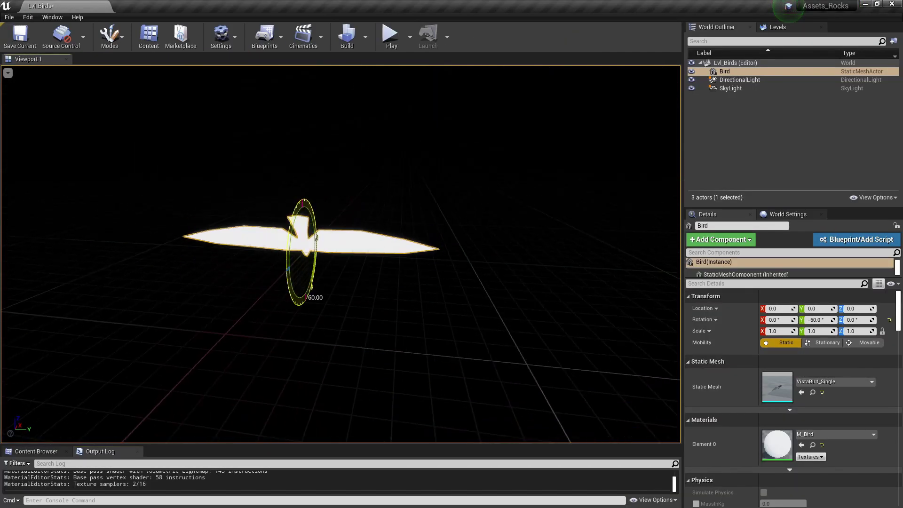
{"action": "mouse_move", "coordinate": [324, 202]}
{"action": "left_mouse_down"}
{"action": "mouse_move", "coordinate": [342, 227]}
{"action": "mouse_move", "coordinate": [348, 207]}
{"action": "left_mouse_up"}
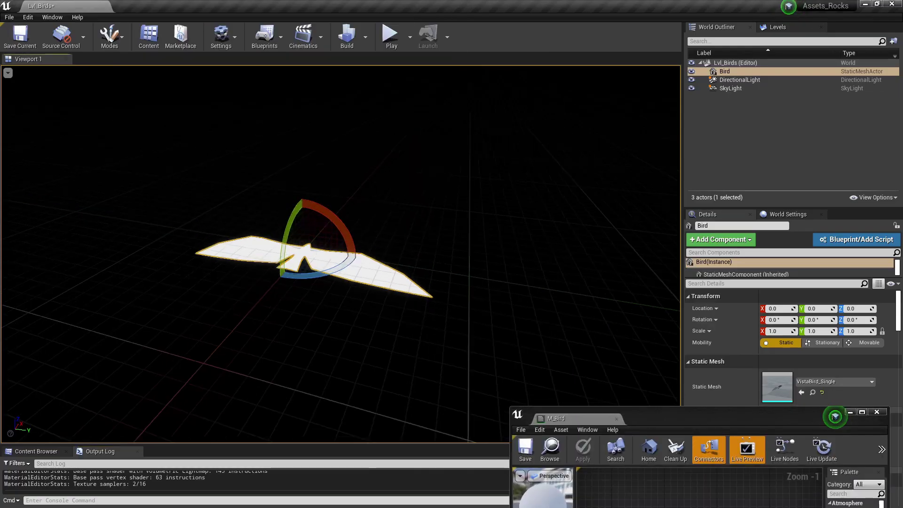
- Comment the node groups 'wing flap freq', 'wing flap amount', 'wing flap direction' and 'wing mask'
{"action": "double_click", "coordinate": [701, 415]}
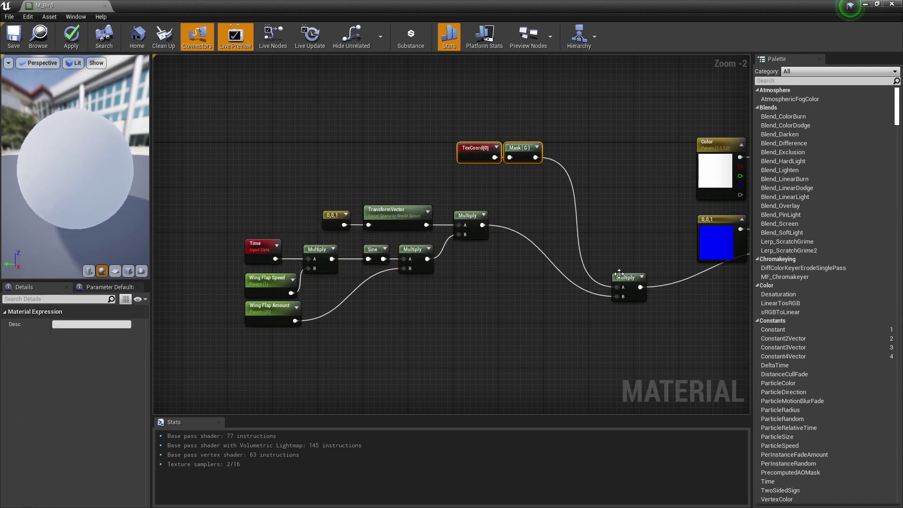
{"action": "left_click_drag", "start_coordinate": [207, 246], "coordinate": [388, 309]}
{"action": "type", "text": "cwing flap freqcwing flap amount"}
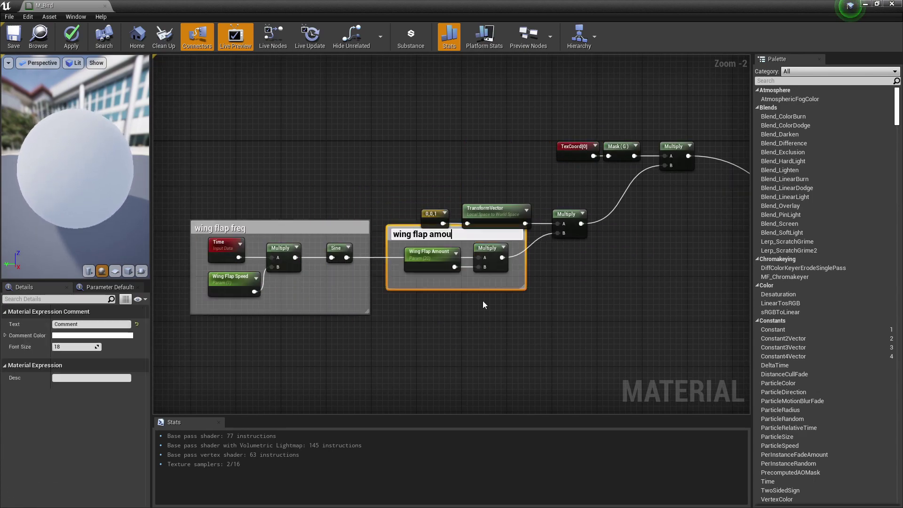
{"action": "type", "text": "cwing flap direction"}
{"action": "key", "text": "Return"}
{"action": "left_click_drag", "start_coordinate": [452, 174], "coordinate": [578, 213]}
{"action": "type", "text": "cwing mask"}
- Duplicate the TexCoord and Mask nodes and add their UV offset to Time with an Add node
{"action": "scroll", "coordinate": [579, 213], "scroll_direction": "down", "scroll_amount": 1}
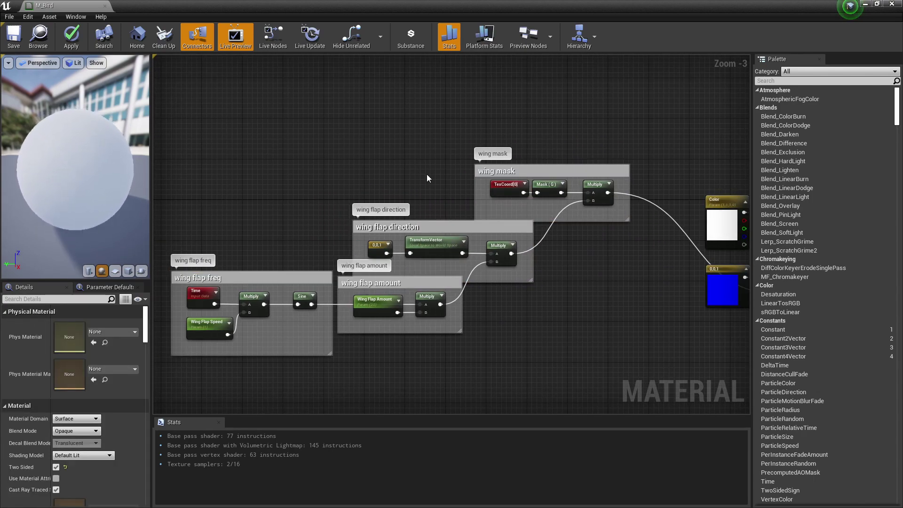
{"action": "key", "text": "ctrl+v"}
{"action": "left_click_drag", "start_coordinate": [262, 289], "coordinate": [273, 292]}
{"action": "type", "text": "add"}
{"action": "left_click_drag", "start_coordinate": [399, 260], "coordinate": [266, 252]}
{"action": "mouse_move", "coordinate": [281, 262]}
{"action": "left_mouse_down"}
{"action": "mouse_move", "coordinate": [317, 290]}
{"action": "mouse_move", "coordinate": [262, 288]}
{"action": "left_mouse_up"}
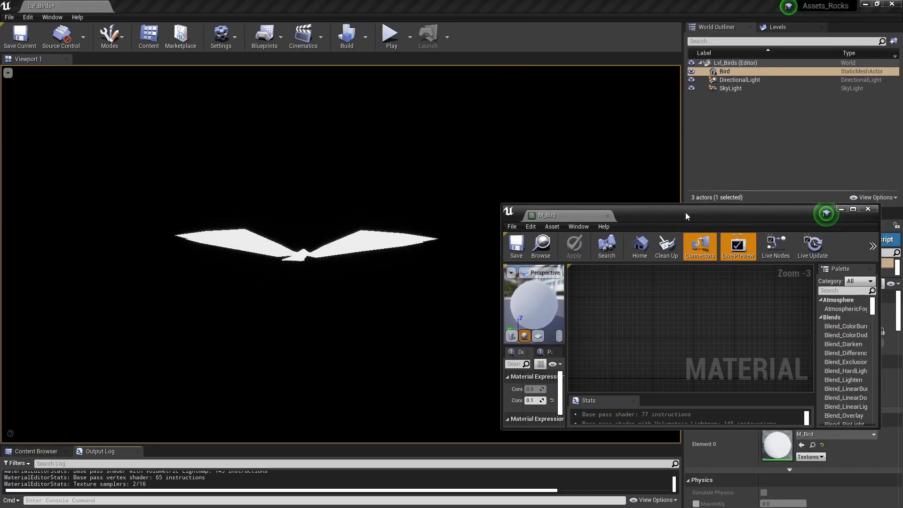
- Chain Multiply, two Cosines, ConstantBiasScale, Power (X 2) and Multiply after the Time/Add output
{"action": "double_click", "coordinate": [685, 213]}
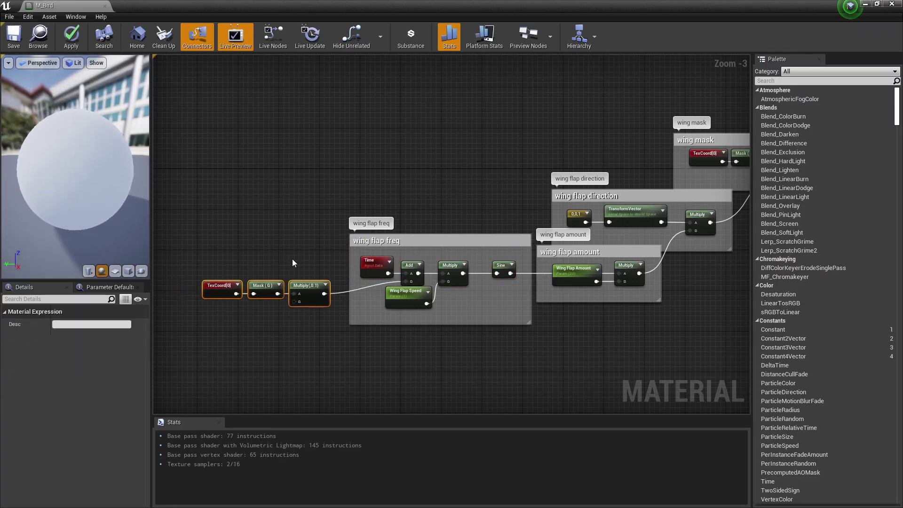
{"action": "scroll", "coordinate": [287, 166], "scroll_direction": "down", "scroll_amount": 1}
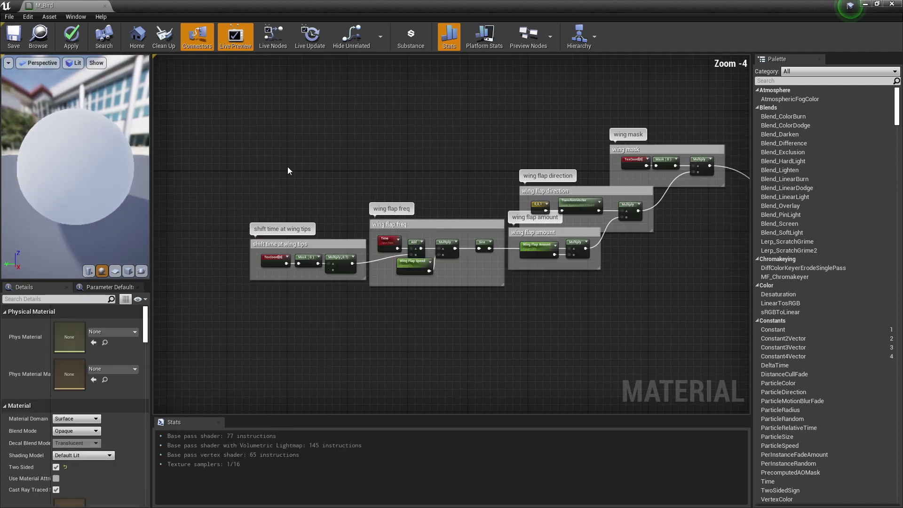
{"action": "left_click", "coordinate": [358, 225]}
{"action": "right_click_drag", "start_coordinate": [470, 312], "coordinate": [325, 322]}
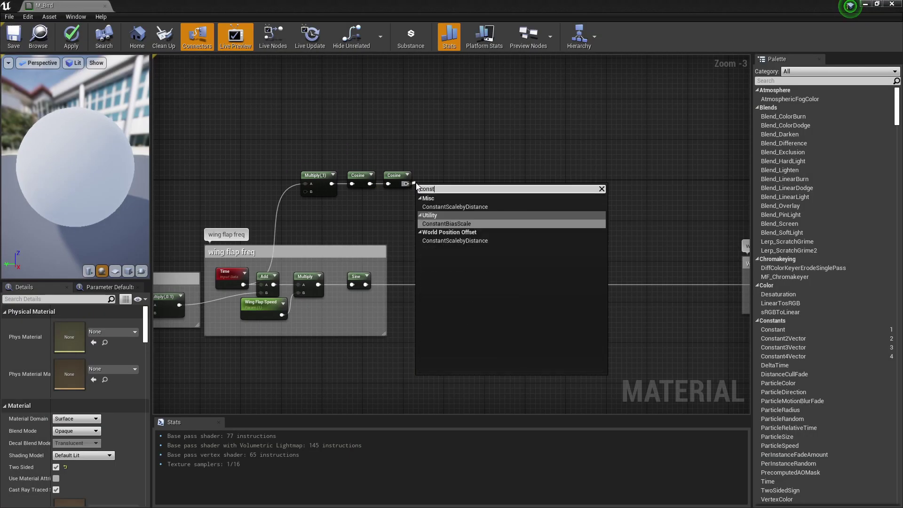
{"action": "left_click", "coordinate": [453, 214]}
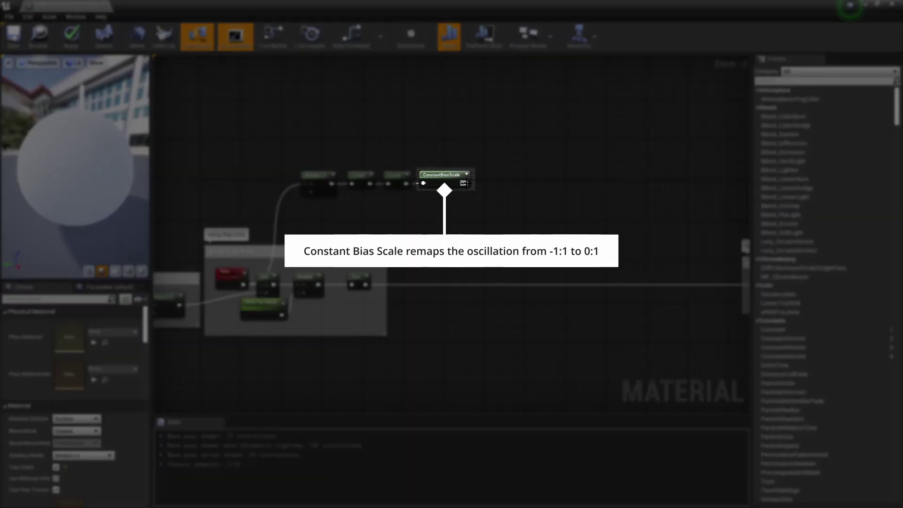
{"action": "left_click_drag", "start_coordinate": [464, 183], "coordinate": [479, 186]}
{"action": "left_click", "coordinate": [490, 196]}
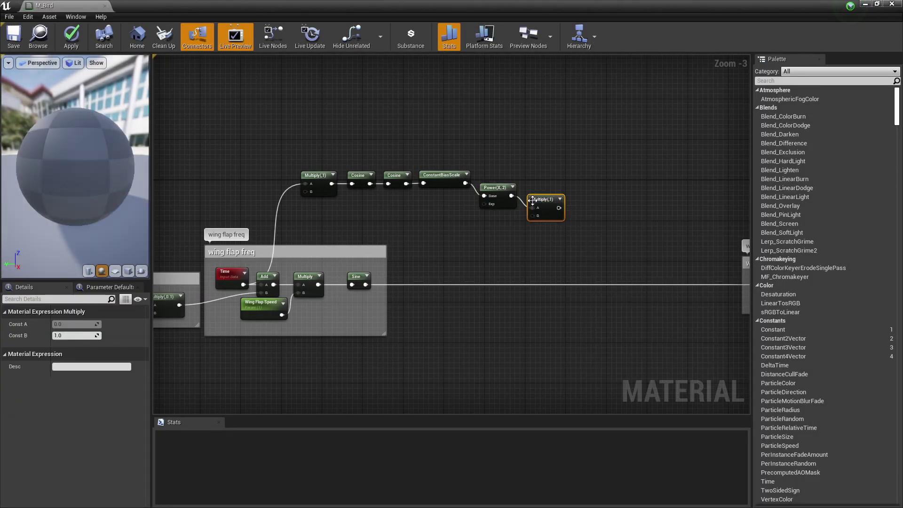
{"action": "left_click_drag", "start_coordinate": [607, 217], "coordinate": [648, 256]}
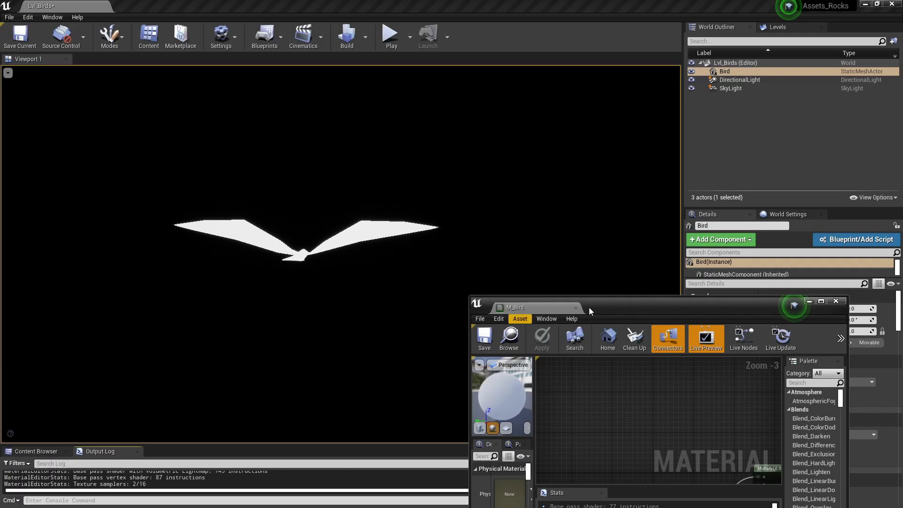
- Add a Saturate node after the pause-chain Multiply
{"action": "double_click", "coordinate": [623, 303]}
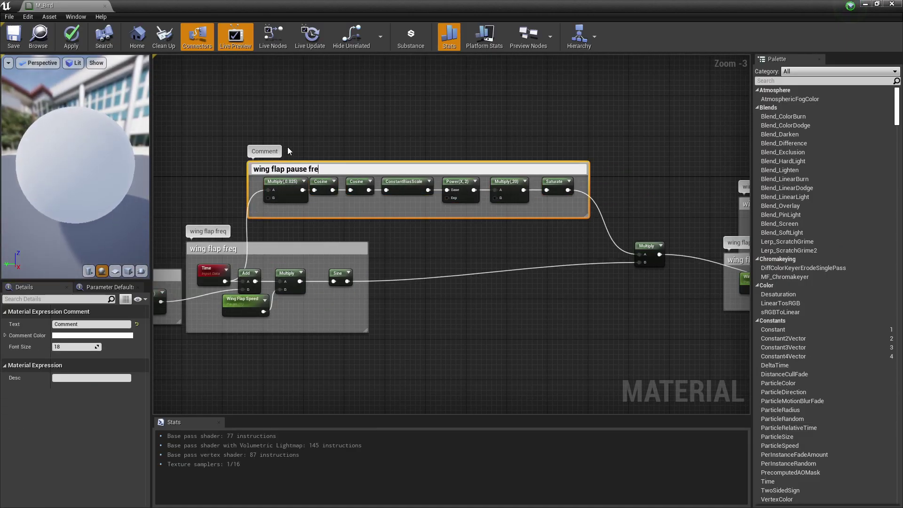
{"action": "mouse_move", "coordinate": [405, 290]}
{"action": "left_mouse_down"}
{"action": "mouse_move", "coordinate": [449, 134]}
{"action": "mouse_move", "coordinate": [506, 148]}
{"action": "left_mouse_up"}
{"action": "type", "text": "saturate"}
{"action": "key", "text": "Return"}
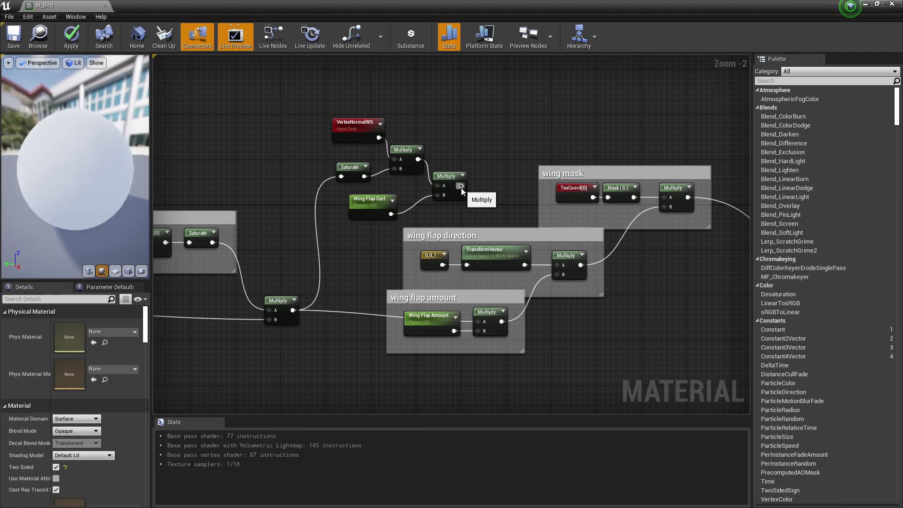
- Wire the curl Multiply and the wing flap amount result into a new Add node
{"action": "left_click_drag", "start_coordinate": [511, 203], "coordinate": [483, 203]}
{"action": "left_click", "coordinate": [423, 298]}
{"action": "left_click_drag", "start_coordinate": [423, 297], "coordinate": [375, 332]}
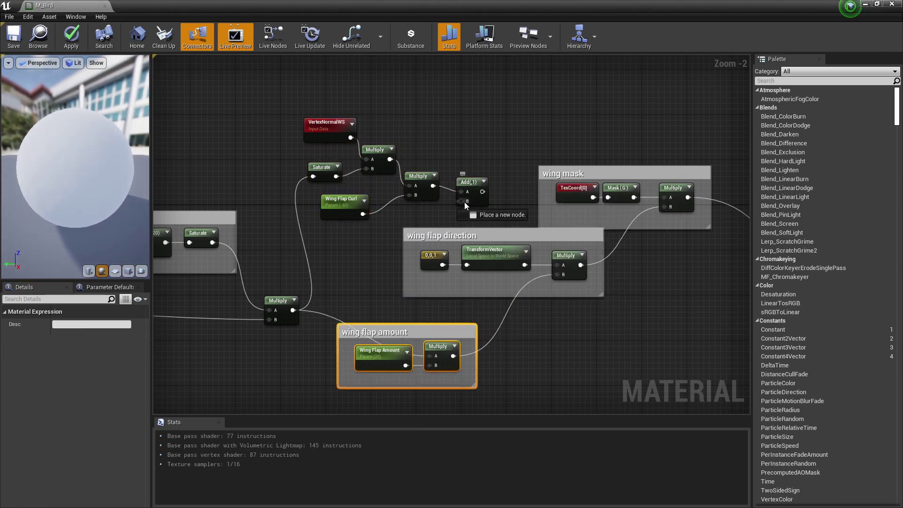
{"action": "left_click_drag", "start_coordinate": [453, 356], "coordinate": [467, 201]}
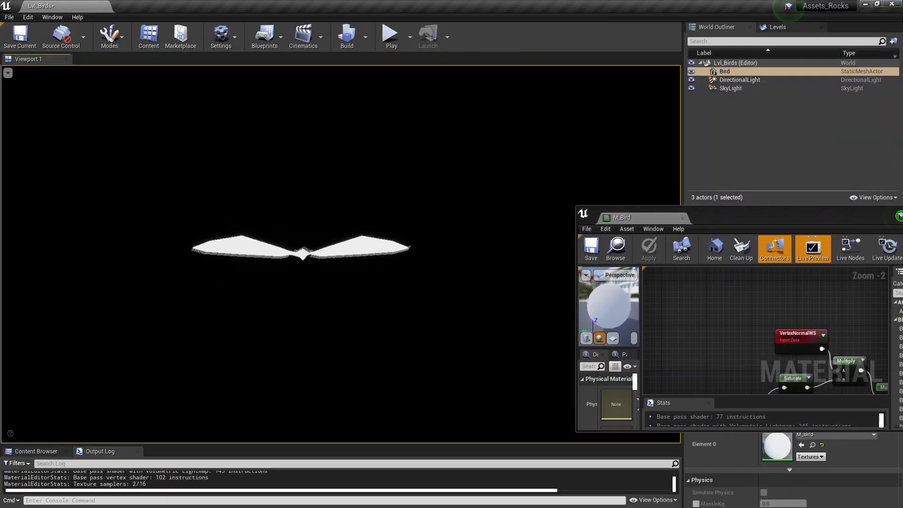
{"action": "scroll", "coordinate": [739, 362], "scroll_direction": "down", "scroll_amount": 1}
- Set the Wing Flap Curl parameter's default value to -80
{"action": "mouse_move", "coordinate": [738, 363]}
{"action": "right_mouse_down"}
{"action": "mouse_move", "coordinate": [887, 347]}
{"action": "mouse_move", "coordinate": [803, 346]}
{"action": "right_mouse_up"}
{"action": "left_click", "coordinate": [771, 372]}
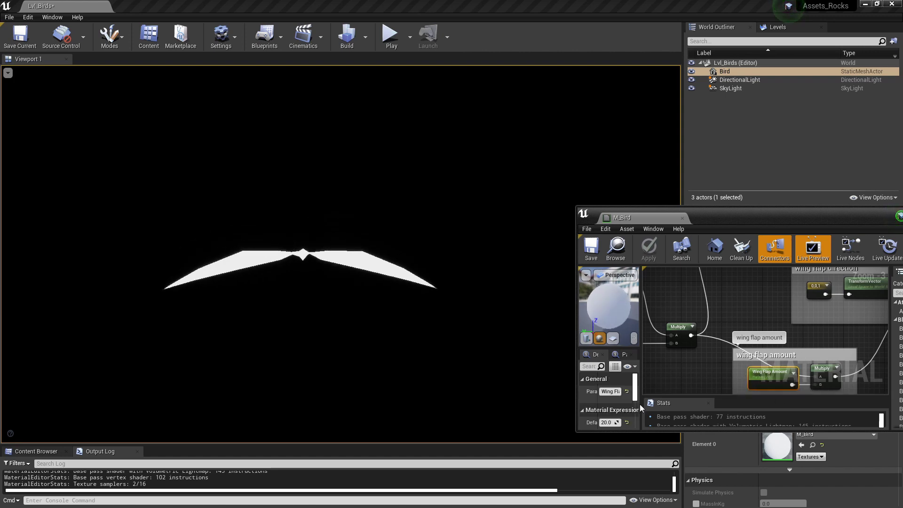
{"action": "left_click", "coordinate": [607, 423]}
{"action": "right_click_drag", "start_coordinate": [652, 333], "coordinate": [761, 318]}
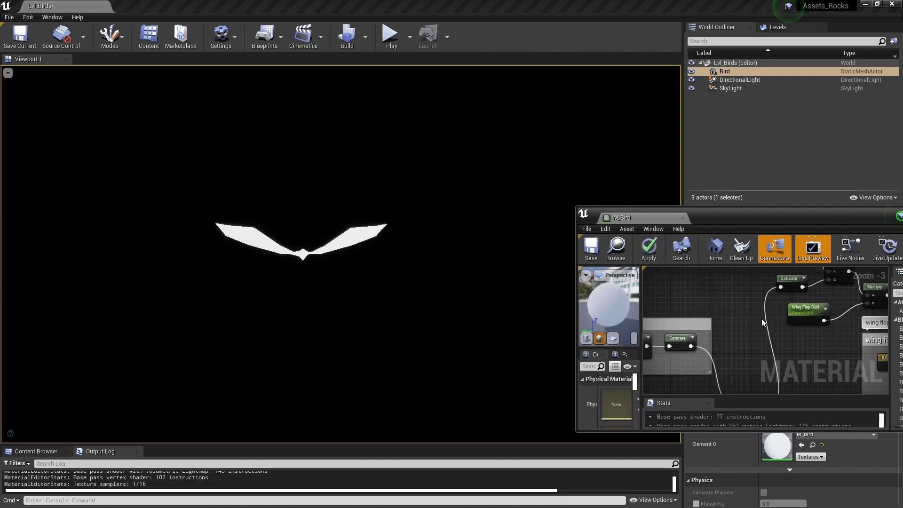
{"action": "left_click", "coordinate": [806, 310]}
{"action": "left_click", "coordinate": [608, 423]}
{"action": "type", "text": "-80"}
{"action": "key", "text": "Return"}
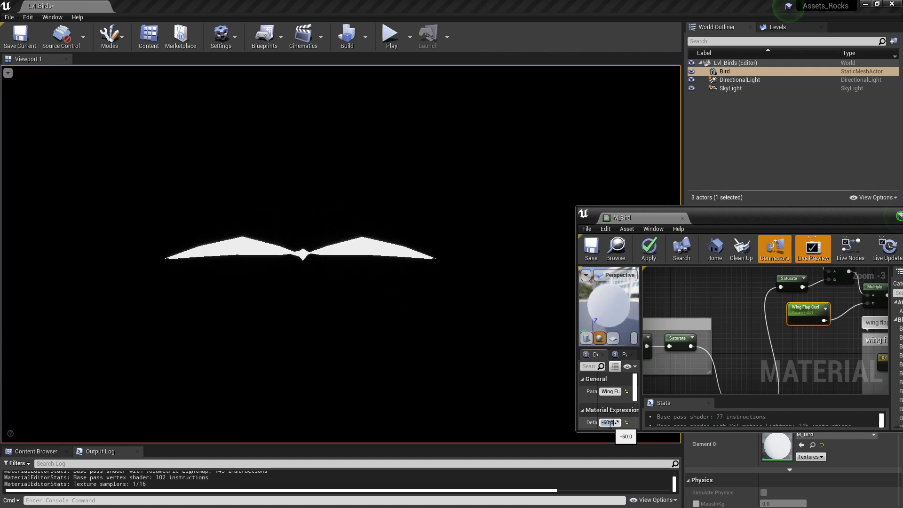
- Group the VertexNormalWS, Saturate, Multiply and Wing Flap Curl nodes under 'wing flap curl during wing ascent'
{"action": "double_click", "coordinate": [747, 219]}
{"action": "right_click_drag", "start_coordinate": [535, 259], "coordinate": [559, 370]}
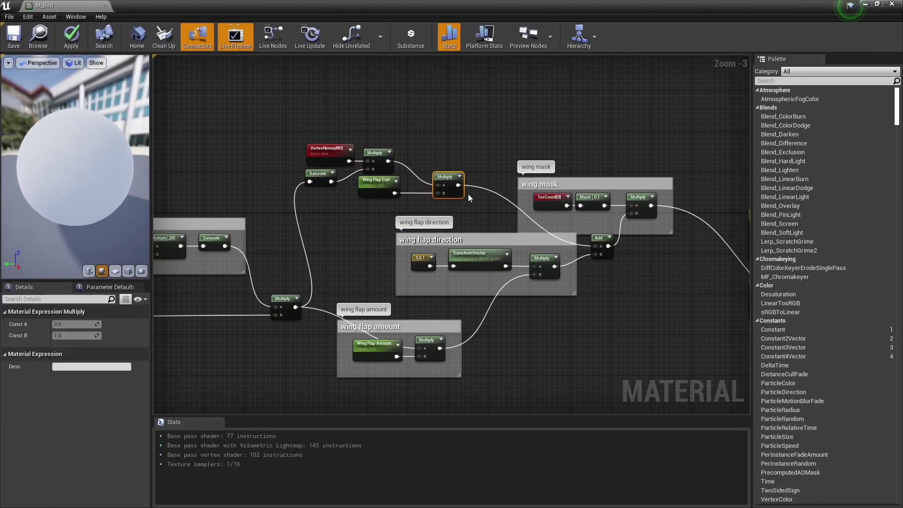
{"action": "left_click_drag", "start_coordinate": [540, 183], "coordinate": [540, 128]}
{"action": "left_click_drag", "start_coordinate": [287, 137], "coordinate": [452, 210]}
{"action": "type", "text": "cwing flap curl during wing ascent"}
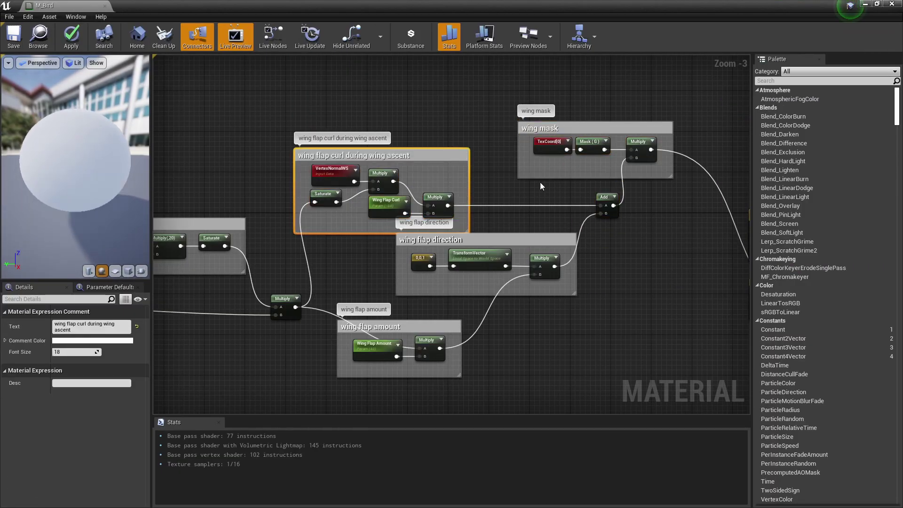
{"action": "key", "text": "Return"}
- Reposition the curl and wing flap amount groups, then save the M_Bird material
{"action": "right_click_drag", "start_coordinate": [402, 331], "coordinate": [472, 327]}
{"action": "left_click_drag", "start_coordinate": [472, 327], "coordinate": [532, 307]}
{"action": "scroll", "coordinate": [532, 306], "scroll_direction": "down", "scroll_amount": 1}
{"action": "right_click_drag", "start_coordinate": [478, 333], "coordinate": [655, 279]}
{"action": "left_click", "coordinate": [655, 279]}
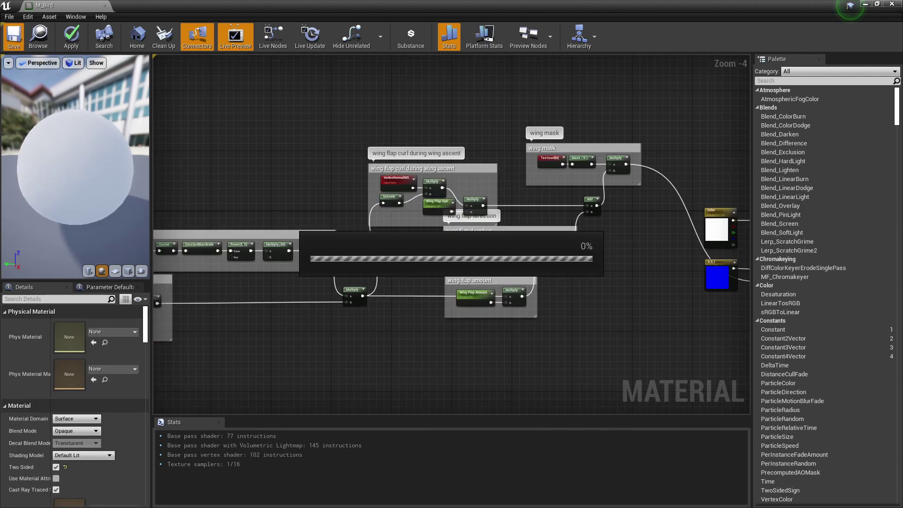
- Loop Time over Duration: subtract Floor(Time / Max Duration) × Duration from Time
{"action": "mouse_move", "coordinate": [281, 276]}
{"action": "left_mouse_down"}
{"action": "mouse_move", "coordinate": [433, 325]}
{"action": "mouse_move", "coordinate": [371, 344]}
{"action": "left_mouse_up"}
{"action": "scroll", "coordinate": [433, 325], "scroll_direction": "up", "scroll_amount": 3}
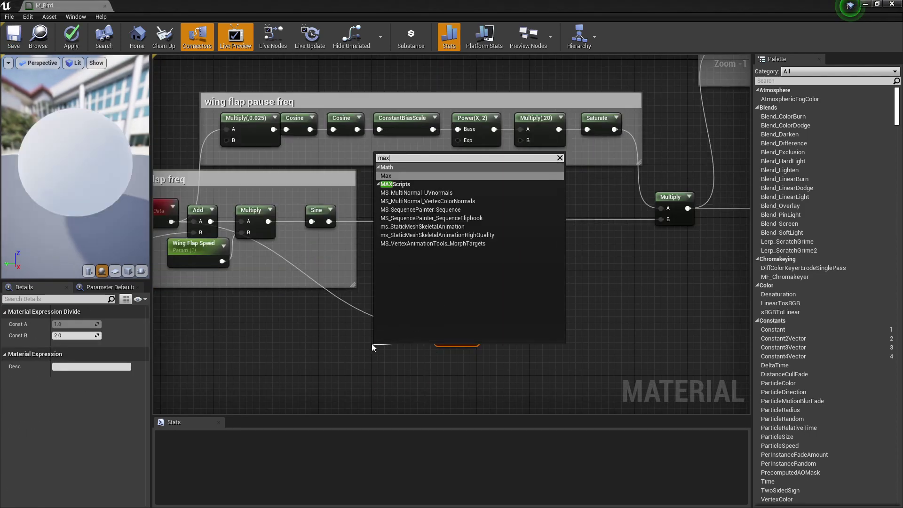
{"action": "left_click_drag", "start_coordinate": [330, 383], "coordinate": [380, 361]}
{"action": "left_click_drag", "start_coordinate": [463, 328], "coordinate": [475, 346]}
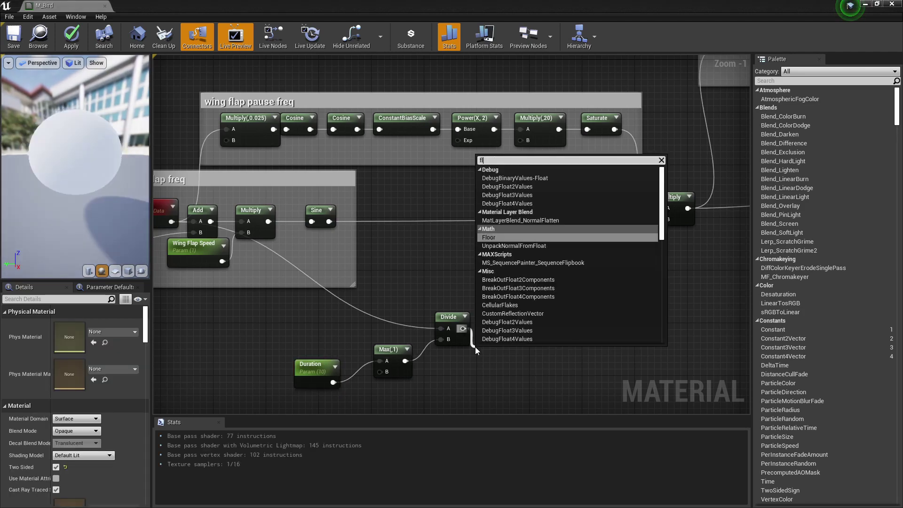
{"action": "left_click", "coordinate": [546, 228]}
{"action": "left_click_drag", "start_coordinate": [333, 382], "coordinate": [525, 399]}
{"action": "right_click_drag", "start_coordinate": [525, 399], "coordinate": [548, 391]}
{"action": "left_click_drag", "start_coordinate": [171, 222], "coordinate": [532, 270]}
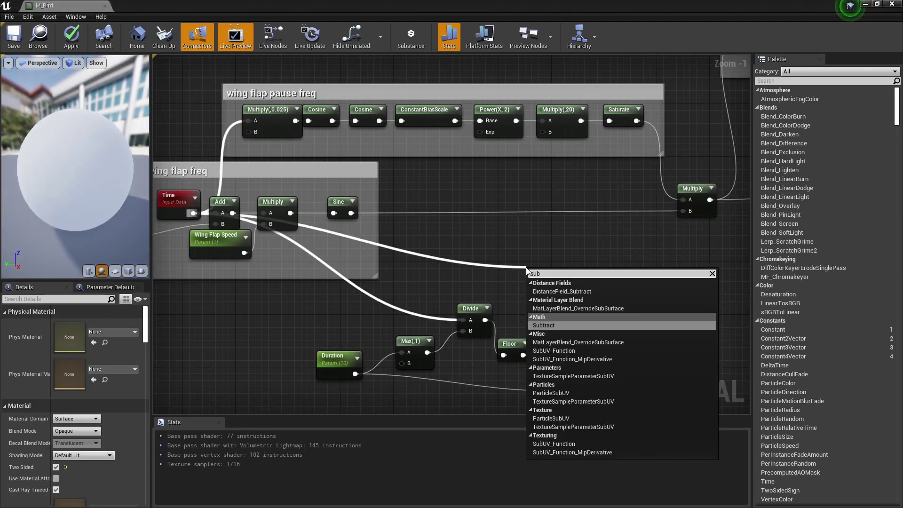
{"action": "left_click", "coordinate": [555, 301]}
{"action": "left_click_drag", "start_coordinate": [562, 388], "coordinate": [582, 331]}
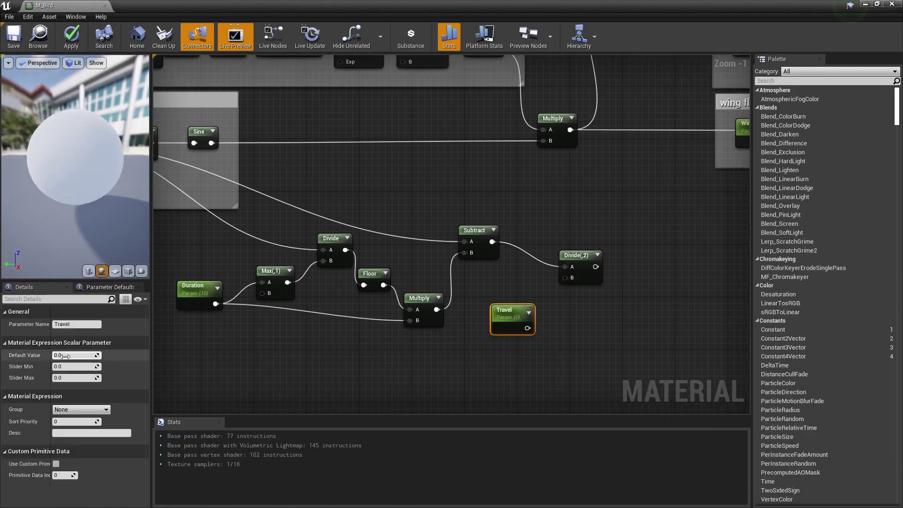
- Scale the looped time by the Travel parameter and add a 1,0,0 constant with a TransformVector
{"action": "mouse_move", "coordinate": [531, 327]}
{"action": "left_mouse_down"}
{"action": "mouse_move", "coordinate": [567, 277]}
{"action": "mouse_move", "coordinate": [608, 257]}
{"action": "left_mouse_up"}
{"action": "left_click", "coordinate": [580, 297]}
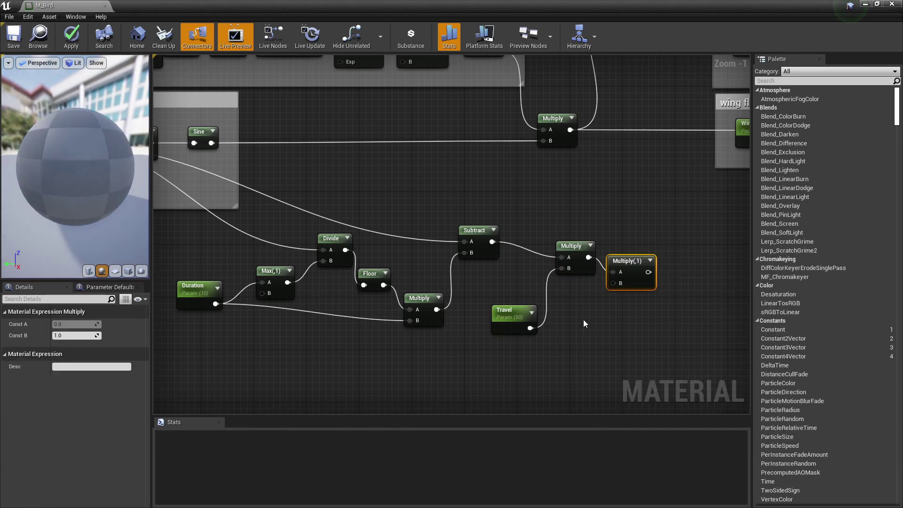
{"action": "right_click_drag", "start_coordinate": [415, 367], "coordinate": [387, 325]}
{"action": "right_click", "coordinate": [386, 326]}
{"action": "type", "text": "const"}
{"action": "key", "text": "Down"}
{"action": "key", "text": "Down"}
{"action": "key", "text": "Return"}
{"action": "left_click_drag", "start_coordinate": [438, 343], "coordinate": [463, 360]}
{"action": "type", "text": "transform"}
{"action": "key", "text": "Return"}
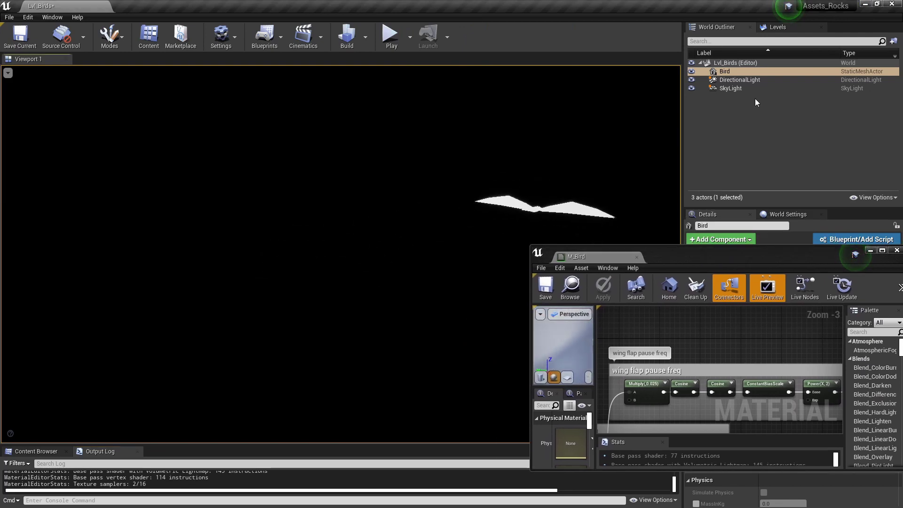
- Select the Bird actor and bring the M_Bird material editor up full screen
{"action": "left_click", "coordinate": [734, 71]}
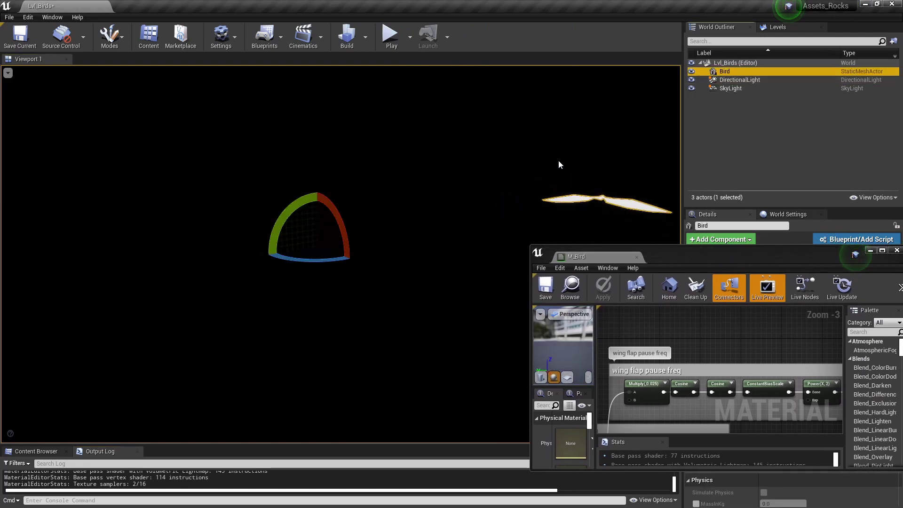
{"action": "double_click", "coordinate": [707, 259]}
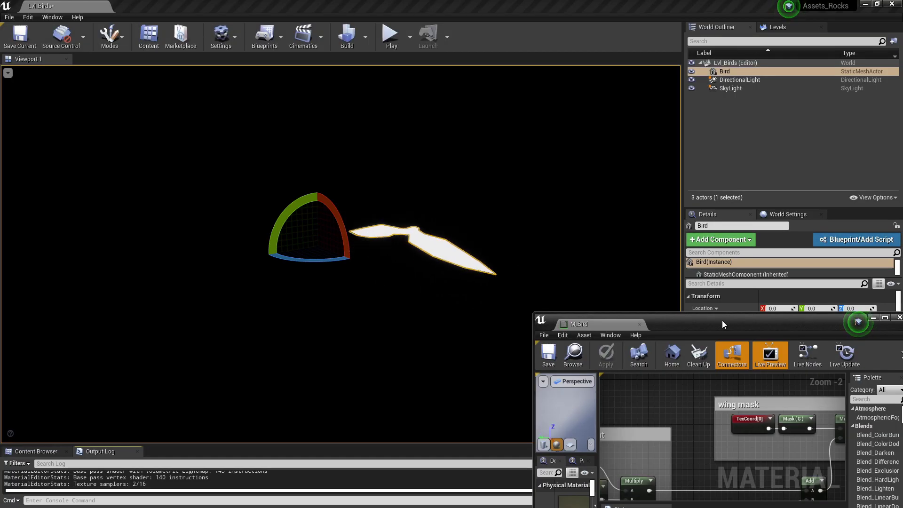
- Comment the fade nodes 'collapse mesh for bird fade' and add an Add node for the wind offset
{"action": "double_click", "coordinate": [721, 322]}
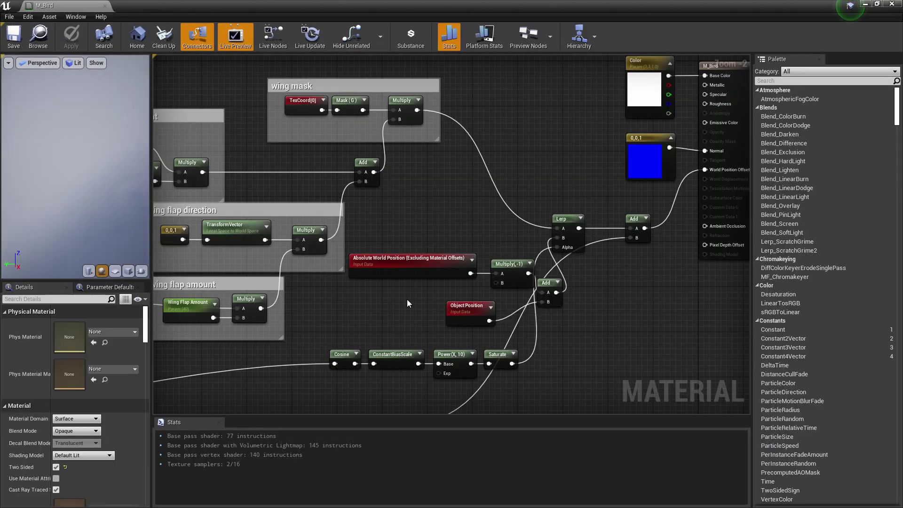
{"action": "scroll", "coordinate": [407, 300], "scroll_direction": "down", "scroll_amount": 3}
{"action": "scroll", "coordinate": [382, 398], "scroll_direction": "up", "scroll_amount": 2}
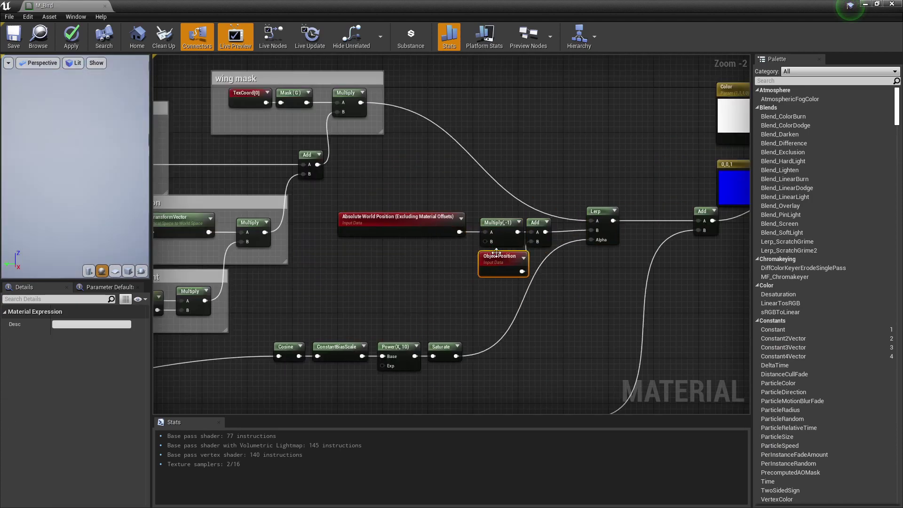
{"action": "type", "text": "ccollapse mesh for bird fade"}
{"action": "key", "text": "Return"}
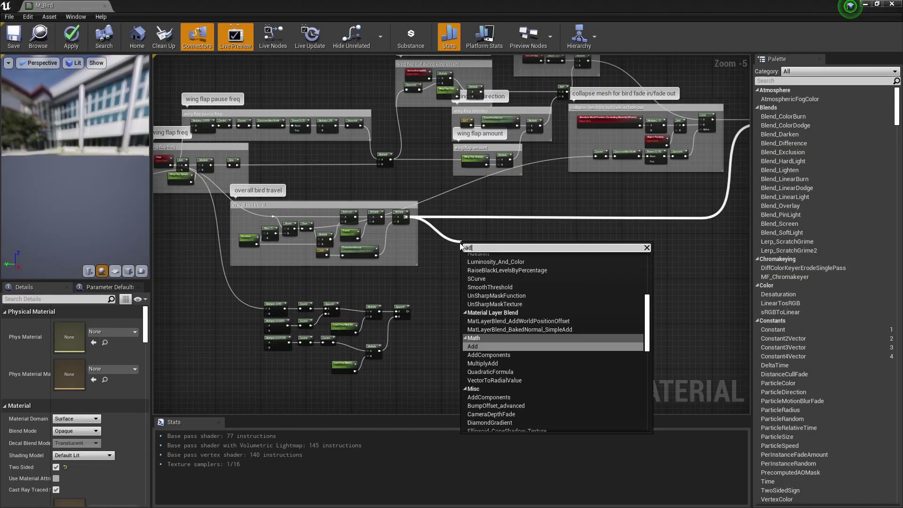
{"action": "key", "text": "Return"}
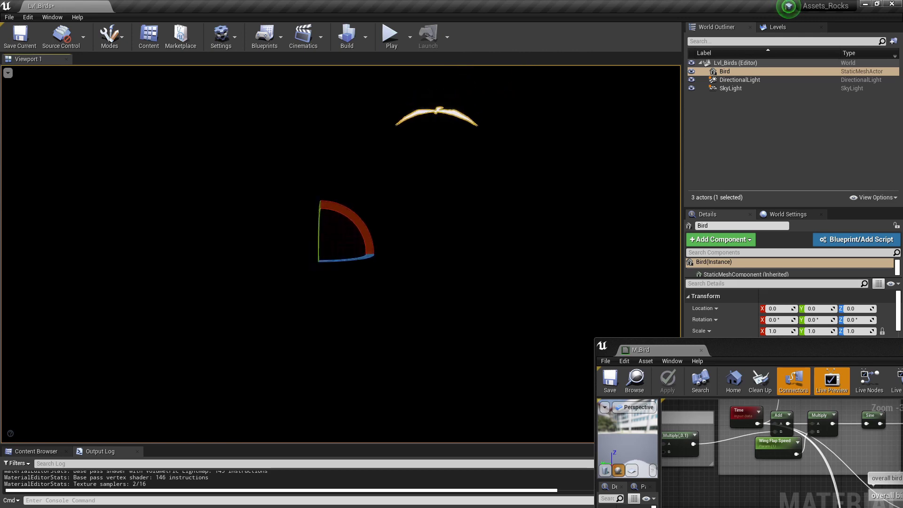
- Group the M_Bird wind nodes under the comment 'overall bird wind motion'
{"action": "right_click_drag", "start_coordinate": [465, 298], "coordinate": [457, 308]}
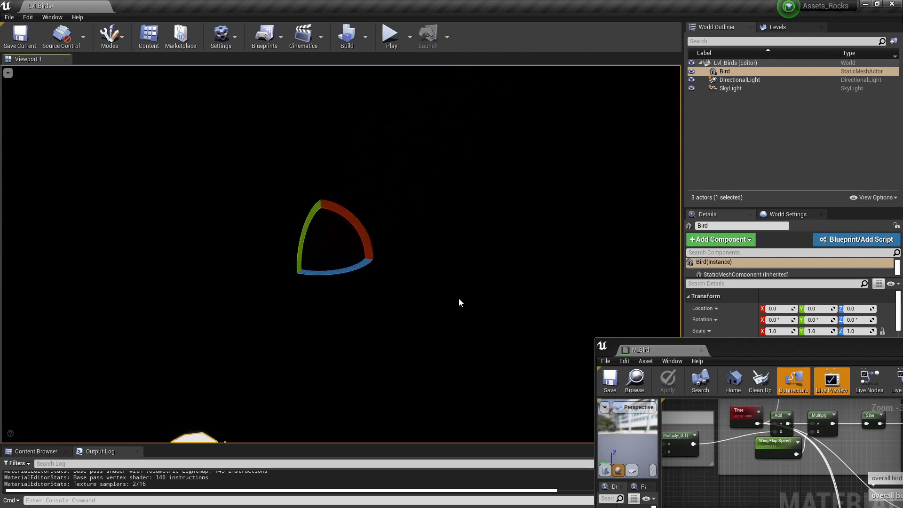
{"action": "double_click", "coordinate": [764, 348]}
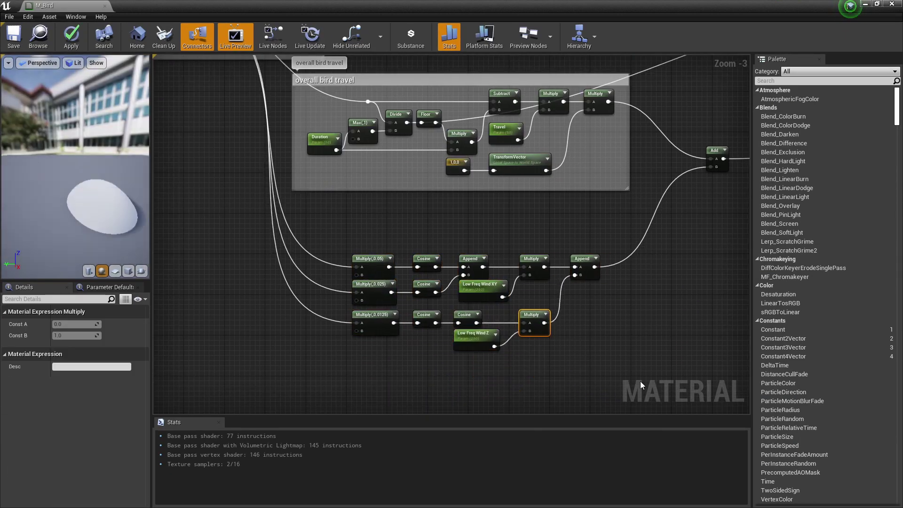
{"action": "scroll", "coordinate": [337, 280], "scroll_direction": "up", "scroll_amount": 2}
{"action": "left_click_drag", "start_coordinate": [348, 221], "coordinate": [686, 357]}
{"action": "type", "text": "coverall bird wind motion"}
{"action": "key", "text": "Return"}
- Add Time-driven Sine nodes and a TexCoord R mask feeding the Multiply's B input
{"action": "scroll", "coordinate": [225, 87], "scroll_direction": "down", "scroll_amount": 3}
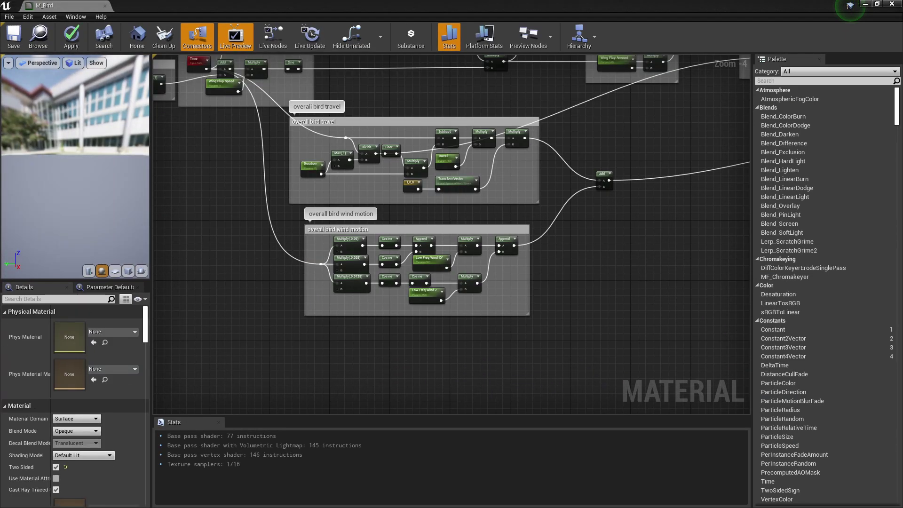
{"action": "left_click_drag", "start_coordinate": [225, 87], "coordinate": [367, 353]}
{"action": "type", "text": "sine"}
{"action": "key", "text": "Return"}
{"action": "scroll", "coordinate": [396, 359], "scroll_direction": "down", "scroll_amount": 1}
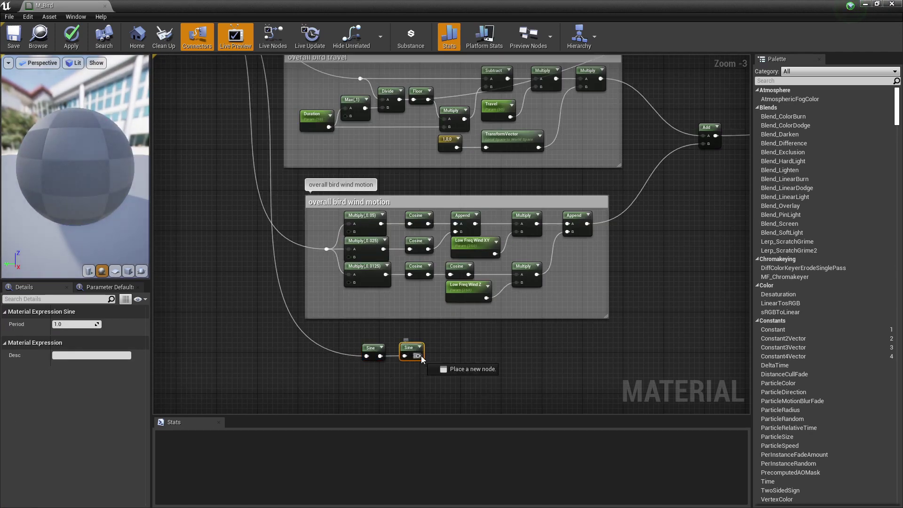
{"action": "scroll", "coordinate": [396, 360], "scroll_direction": "up", "scroll_amount": 2}
{"action": "key", "text": "ctrl+v"}
{"action": "left_click", "coordinate": [353, 382]}
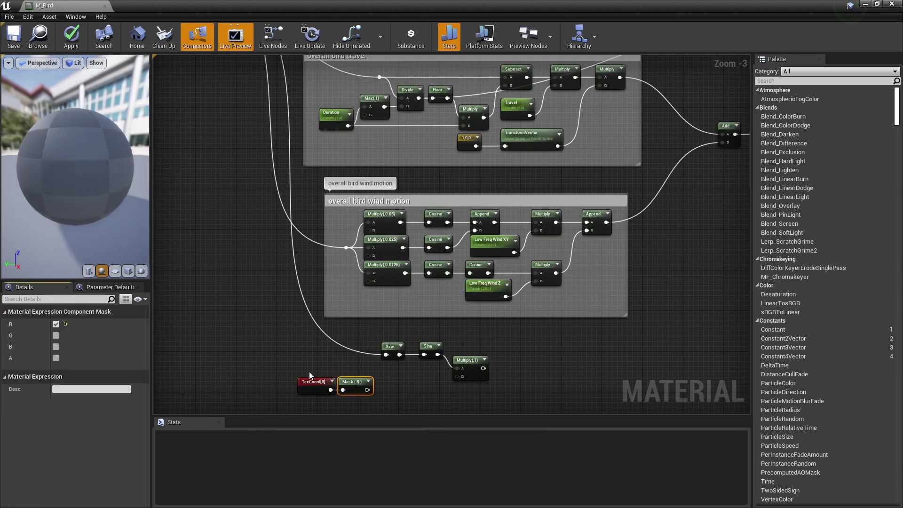
{"action": "left_click_drag", "start_coordinate": [367, 390], "coordinate": [455, 376]}
{"action": "scroll", "coordinate": [514, 397], "scroll_direction": "up", "scroll_amount": 1}
- Add a High Freq Wind scalar parameter, wire the wobble into the main Add, and set its default
{"action": "left_click", "coordinate": [426, 346]}
{"action": "type", "text": "High Freq Wind"}
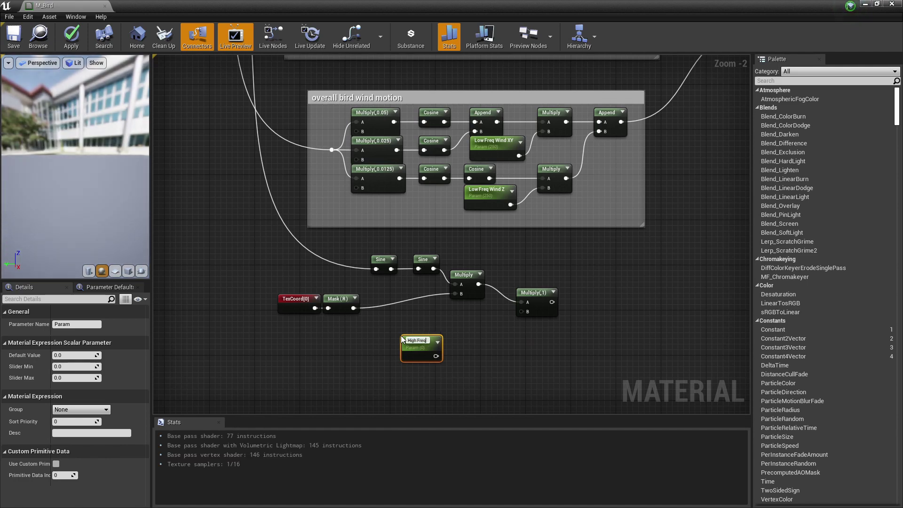
{"action": "key", "text": "Return"}
{"action": "right_click_drag", "start_coordinate": [443, 362], "coordinate": [342, 416]}
{"action": "left_click_drag", "start_coordinate": [344, 410], "coordinate": [420, 366]}
{"action": "left_click_drag", "start_coordinate": [596, 224], "coordinate": [655, 88]}
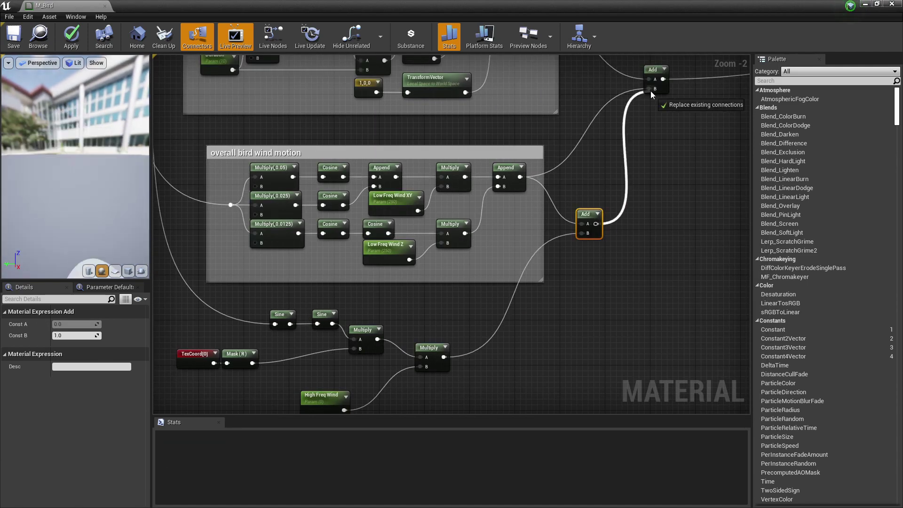
{"action": "left_click", "coordinate": [325, 394]}
{"action": "left_click", "coordinate": [73, 356]}
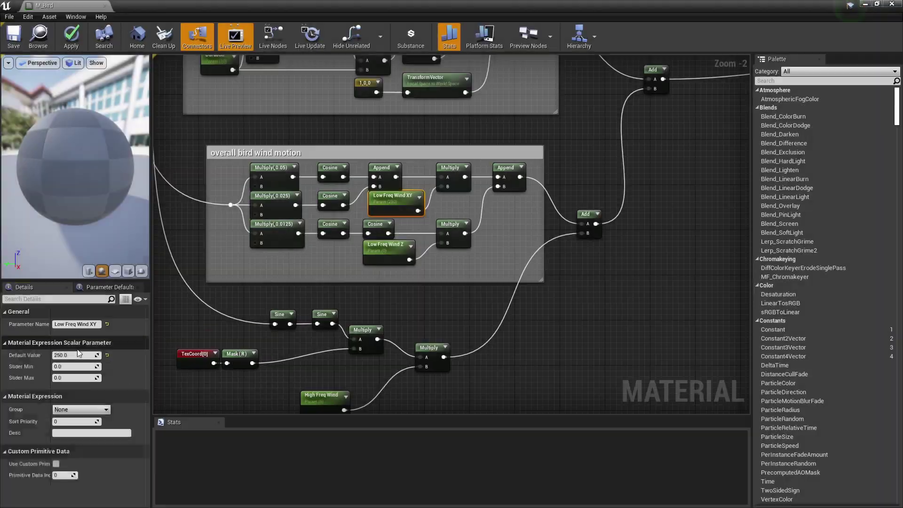
{"action": "left_click_drag", "start_coordinate": [423, 6], "coordinate": [734, 332]}
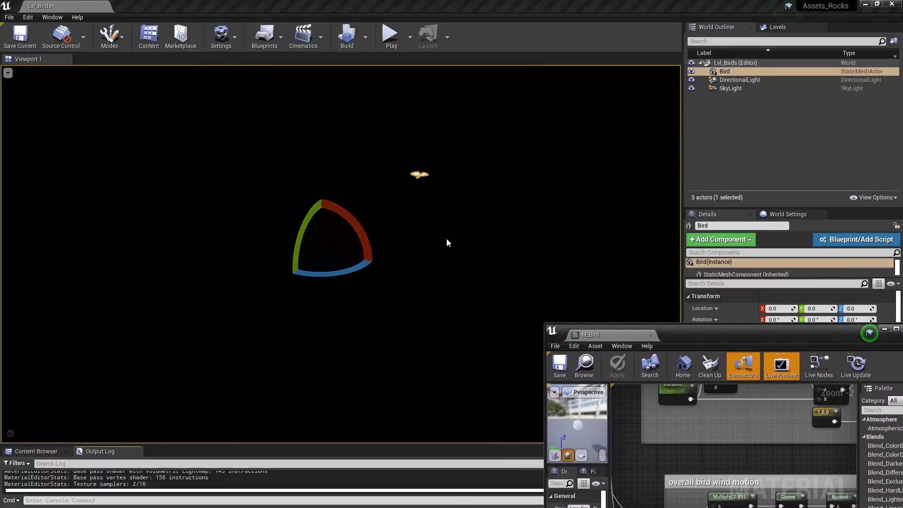
- Focus the Bird and switch the viewport to Buffer Visualization > World Normal
{"action": "key", "text": "f"}
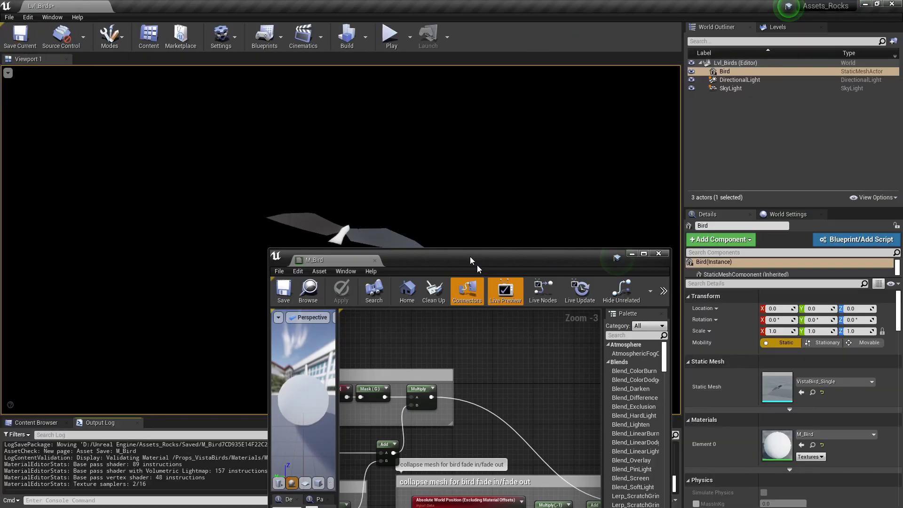
{"action": "left_click_drag", "start_coordinate": [470, 256], "coordinate": [638, 340]}
{"action": "left_click", "coordinate": [73, 73]}
{"action": "mouse_move", "coordinate": [105, 195]}
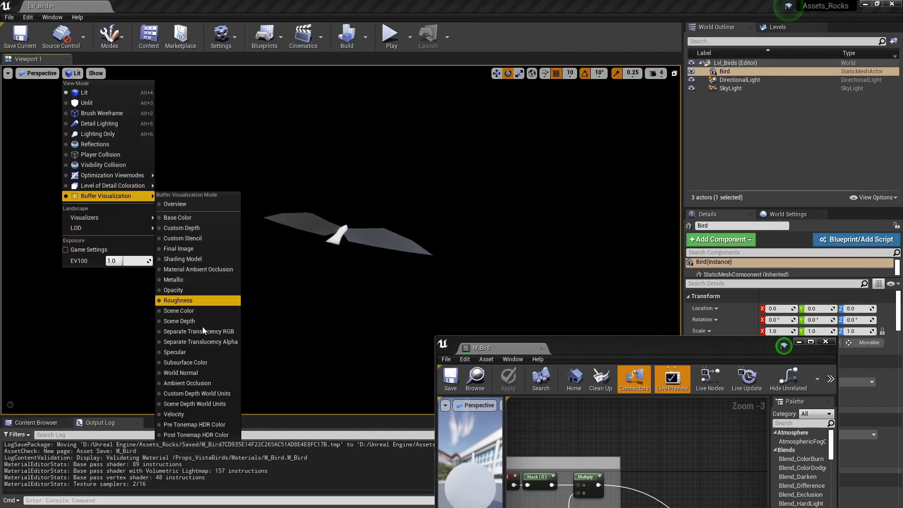
{"action": "left_click", "coordinate": [188, 372]}
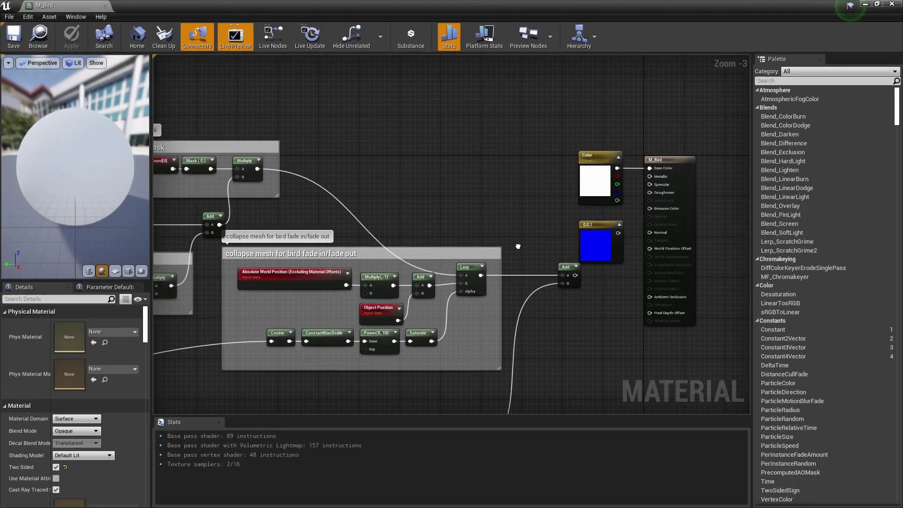
- Add a VertexNormalWS node feeding a Lerp in M_Bird, then search 'instan' in BP_VistaBirds components
{"action": "right_click", "coordinate": [418, 147]}
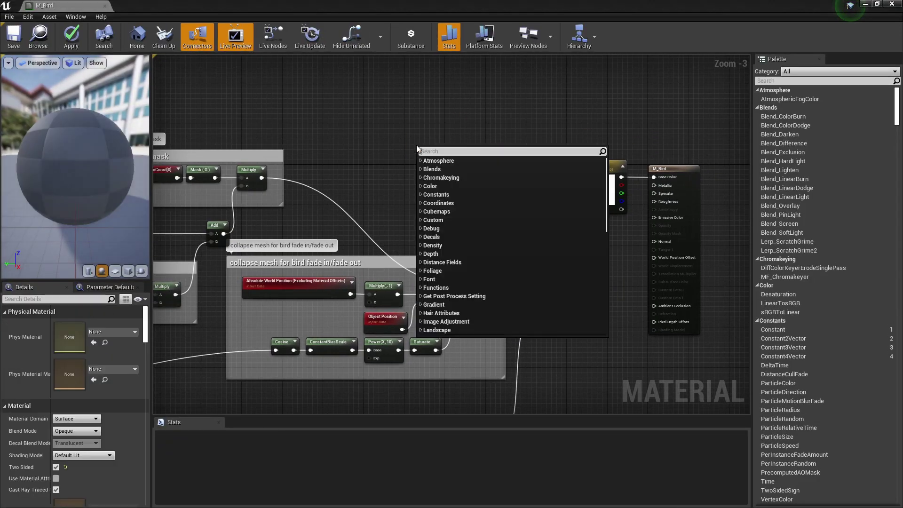
{"action": "type", "text": "vertex nor"}
{"action": "left_click", "coordinate": [442, 170]}
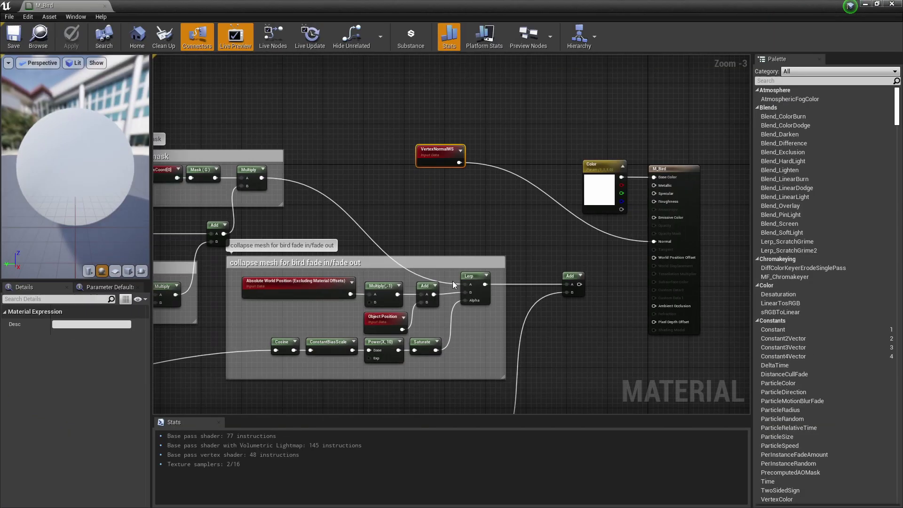
{"action": "left_click_drag", "start_coordinate": [459, 162], "coordinate": [488, 166]}
{"action": "type", "text": "lerp"}
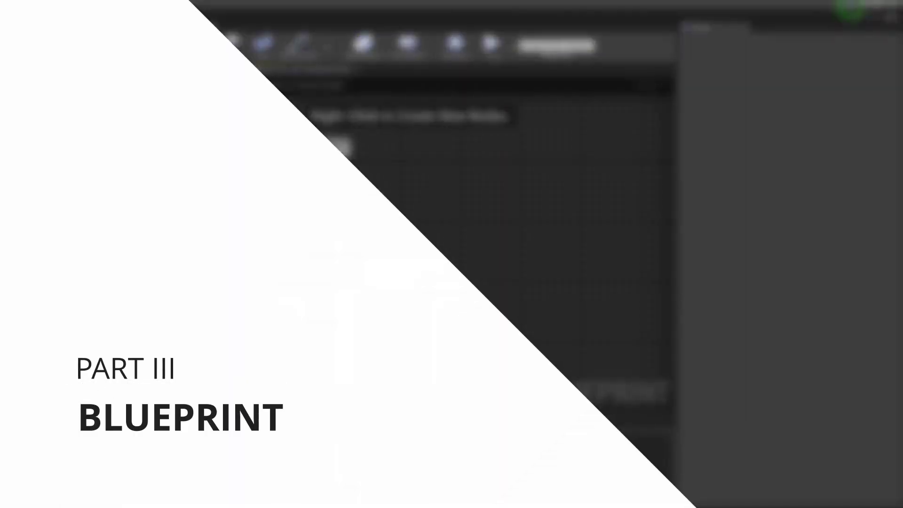
{"action": "type", "text": "instan"}
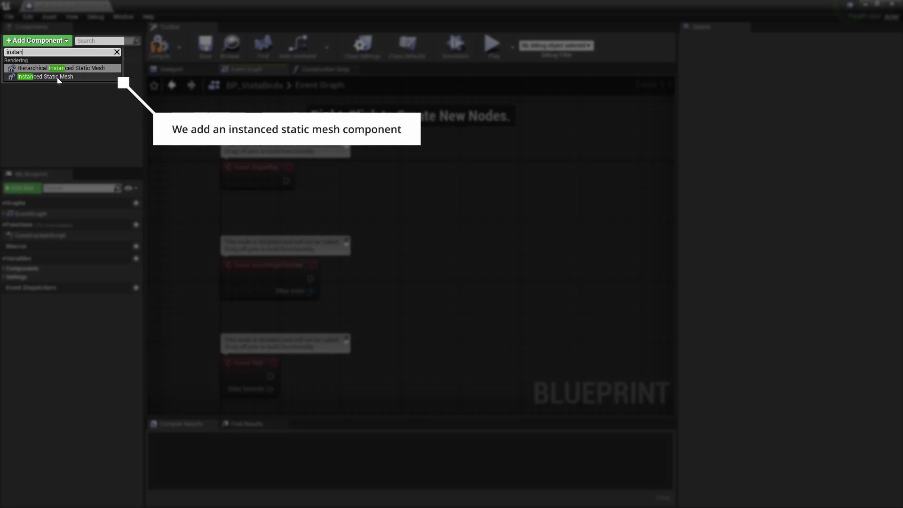
- Add an Instanced Static Mesh component named Birds, make it static with shadow casting off
{"action": "left_click", "coordinate": [57, 77]}
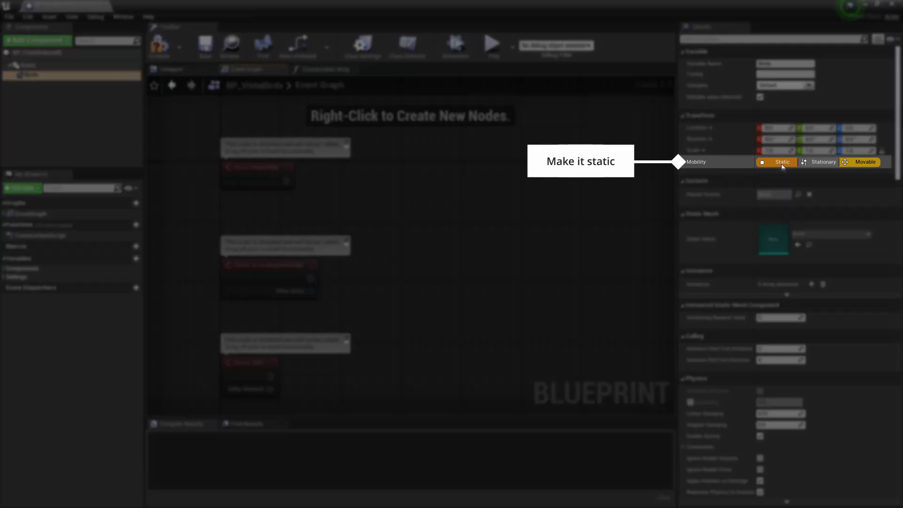
{"action": "left_click", "coordinate": [783, 163]}
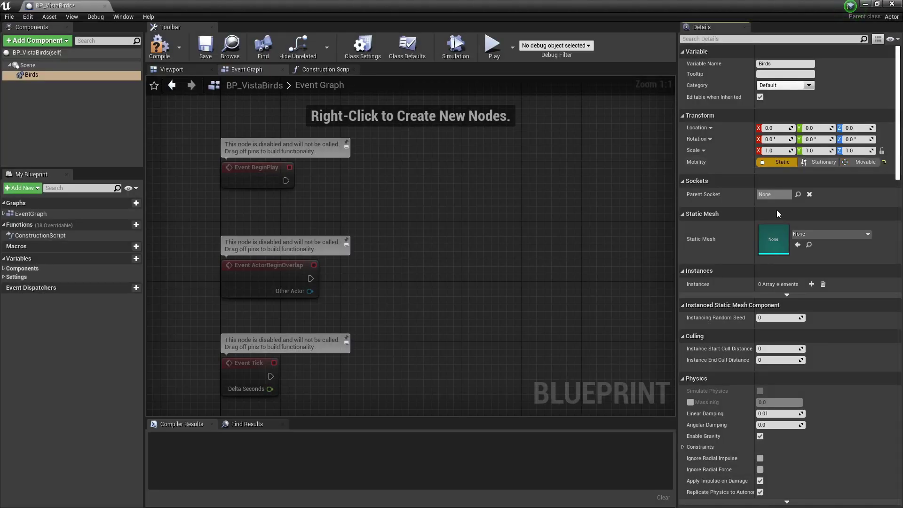
{"action": "scroll", "coordinate": [777, 210], "scroll_direction": "down", "scroll_amount": 2}
{"action": "scroll", "coordinate": [762, 329], "scroll_direction": "down", "scroll_amount": 5}
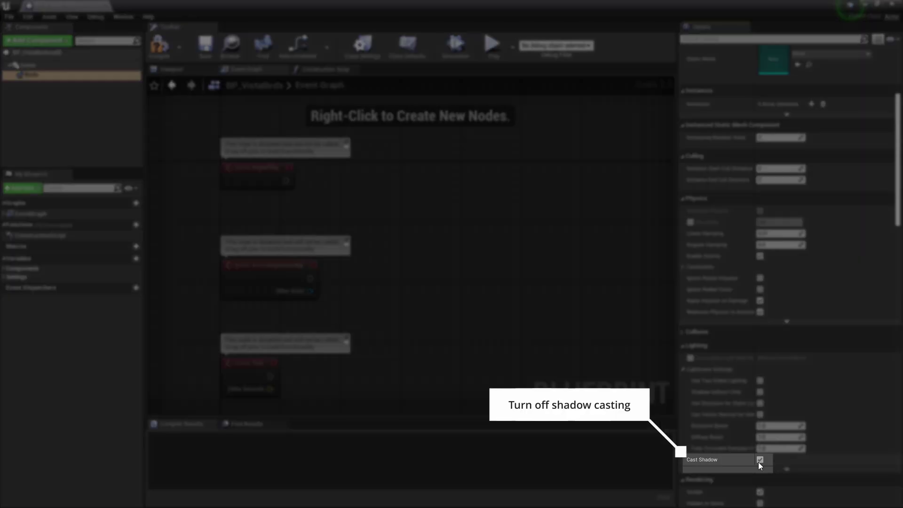
{"action": "left_click", "coordinate": [759, 460]}
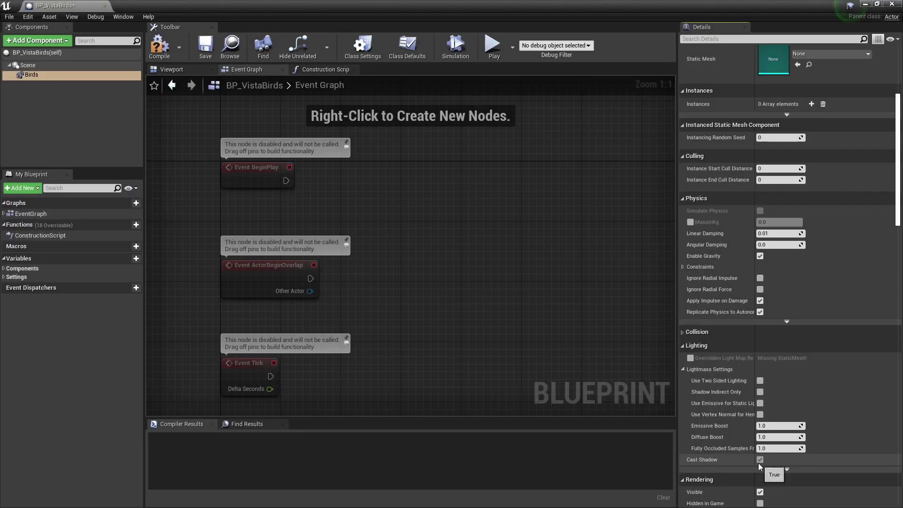
{"action": "left_click", "coordinate": [701, 346]}
- Hide the Birds from reflection captures and ray tracing, and stop them receiving decals
{"action": "scroll", "coordinate": [737, 382], "scroll_direction": "down", "scroll_amount": 2}
{"action": "scroll", "coordinate": [738, 370], "scroll_direction": "down", "scroll_amount": 3}
{"action": "scroll", "coordinate": [737, 370], "scroll_direction": "down", "scroll_amount": 3}
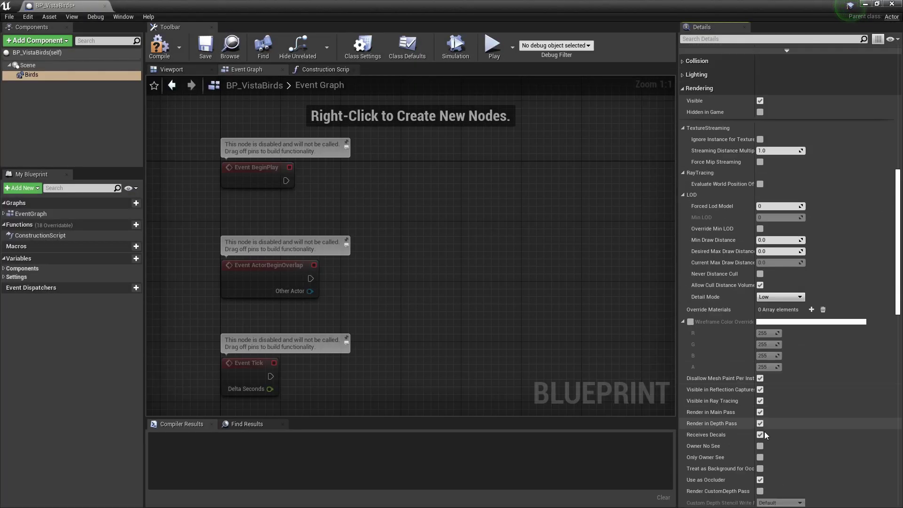
{"action": "left_click", "coordinate": [760, 435]}
{"action": "left_click", "coordinate": [760, 389]}
{"action": "scroll", "coordinate": [763, 391], "scroll_direction": "down", "scroll_amount": 1}
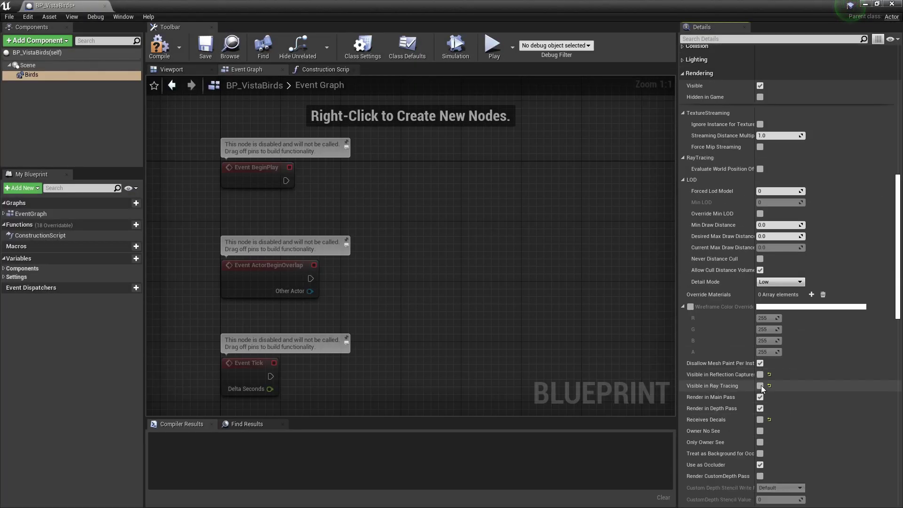
{"action": "left_click", "coordinate": [760, 385]}
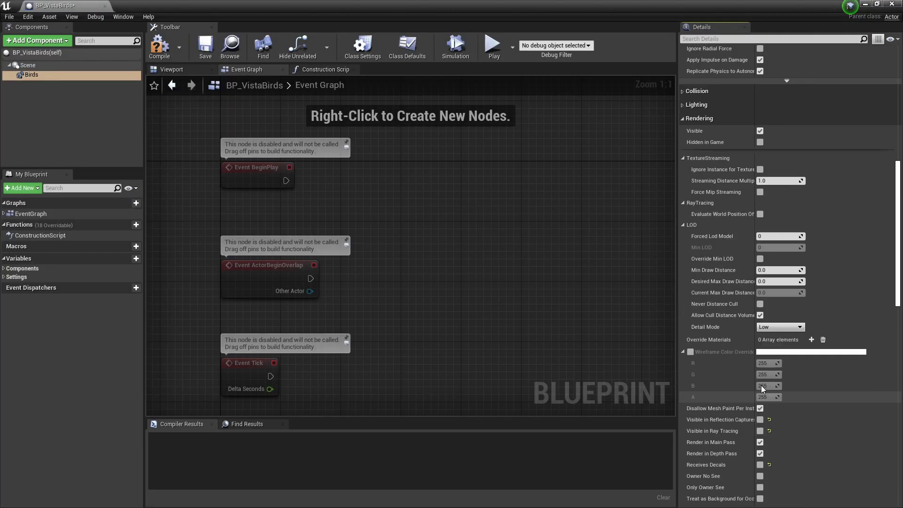
{"action": "left_click", "coordinate": [700, 105]}
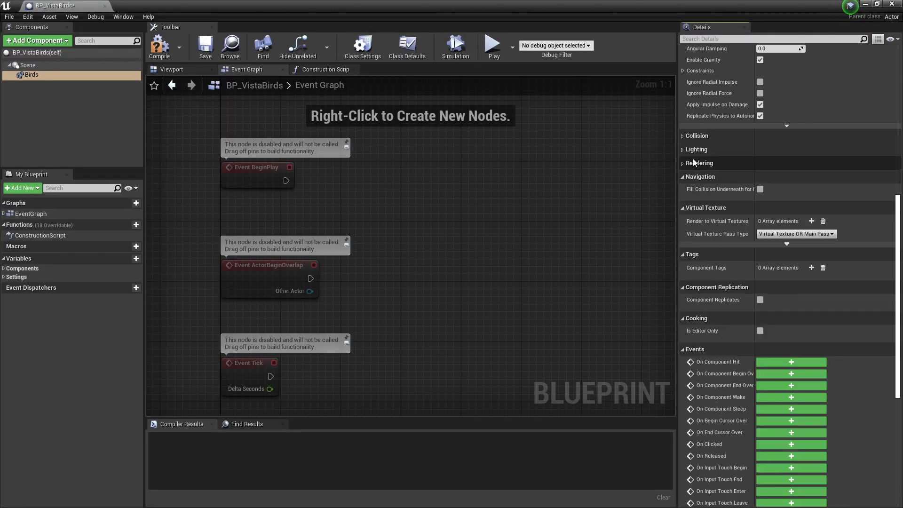
- Turn off the Birds' overlap events and collision, then bring up Class Defaults
{"action": "left_click", "coordinate": [692, 159]}
{"action": "left_click", "coordinate": [760, 196]}
{"action": "left_click", "coordinate": [787, 231]}
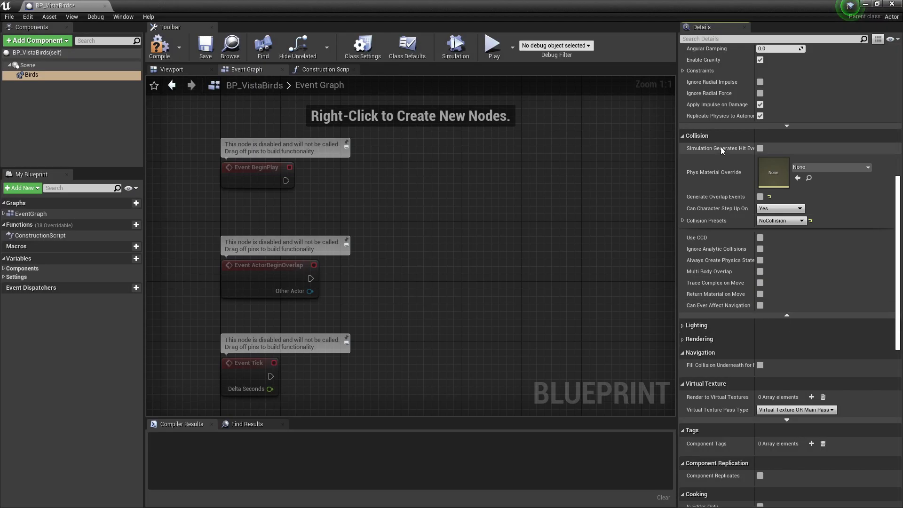
{"action": "left_click", "coordinate": [719, 136]}
{"action": "scroll", "coordinate": [731, 275], "scroll_direction": "up", "scroll_amount": 10}
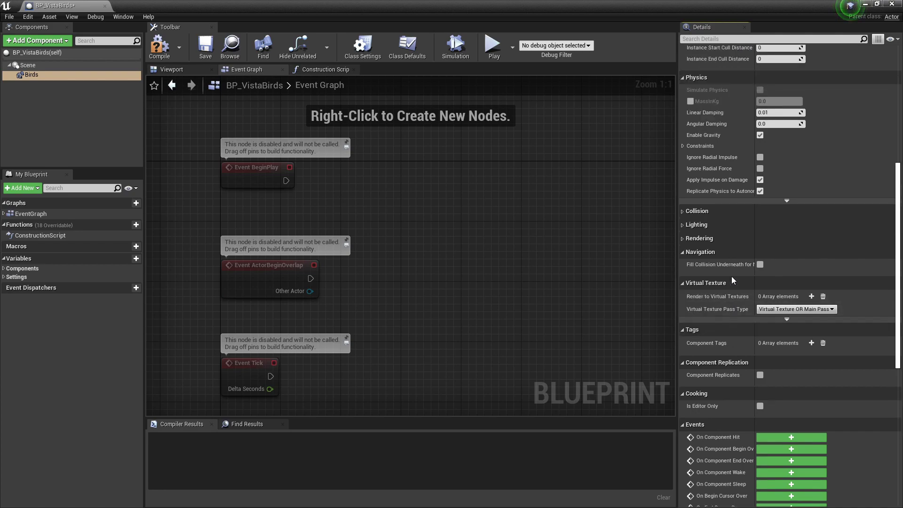
{"action": "left_click", "coordinate": [408, 46]}
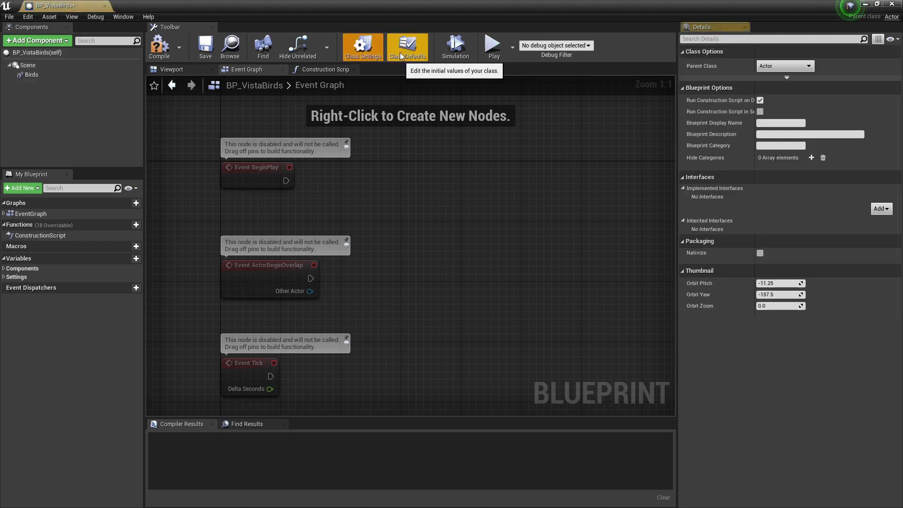
- Uncheck Start with Tick Enabled and move the Sequence node clear of the comment
{"action": "left_click", "coordinate": [760, 64]}
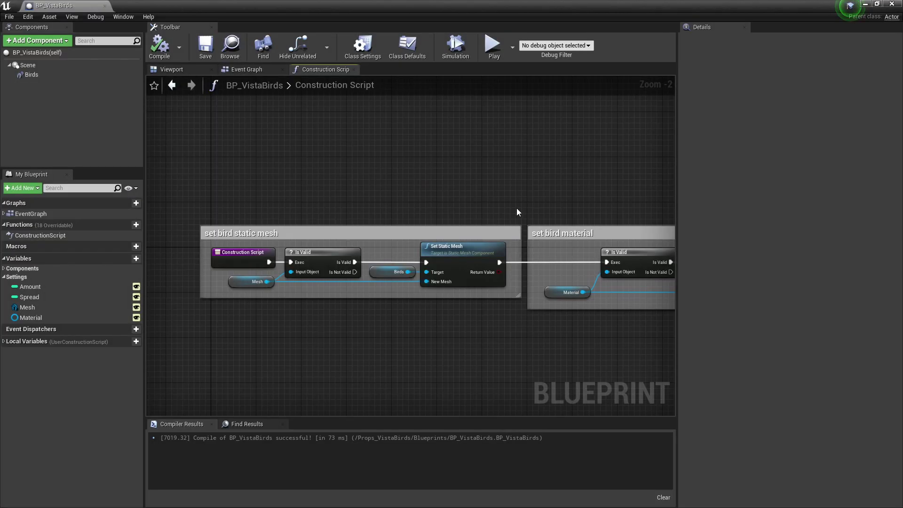
{"action": "right_click_drag", "start_coordinate": [298, 189], "coordinate": [282, 190]}
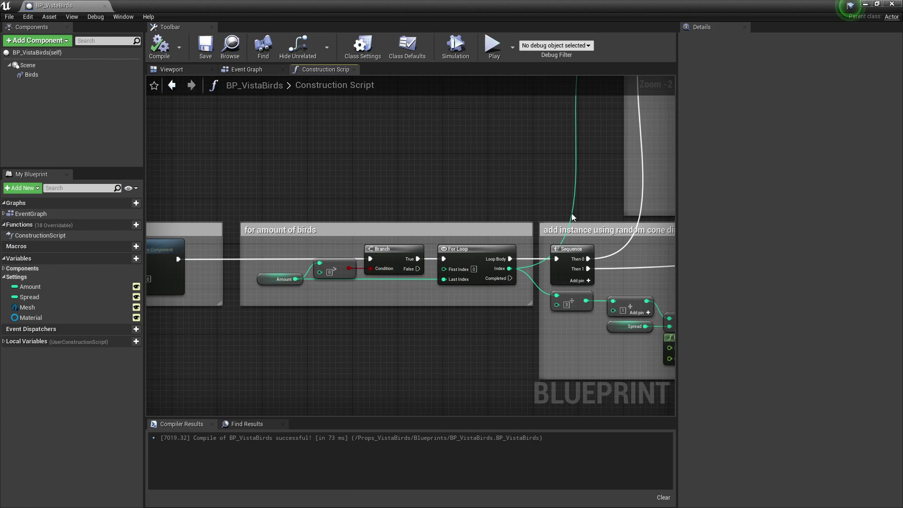
{"action": "left_click_drag", "start_coordinate": [571, 248], "coordinate": [577, 182]}
{"action": "right_click_drag", "start_coordinate": [577, 185], "coordinate": [267, 233]}
- Add a reroute point on the Sequence's Then 1 wire and tidy its position
{"action": "double_click", "coordinate": [428, 312]}
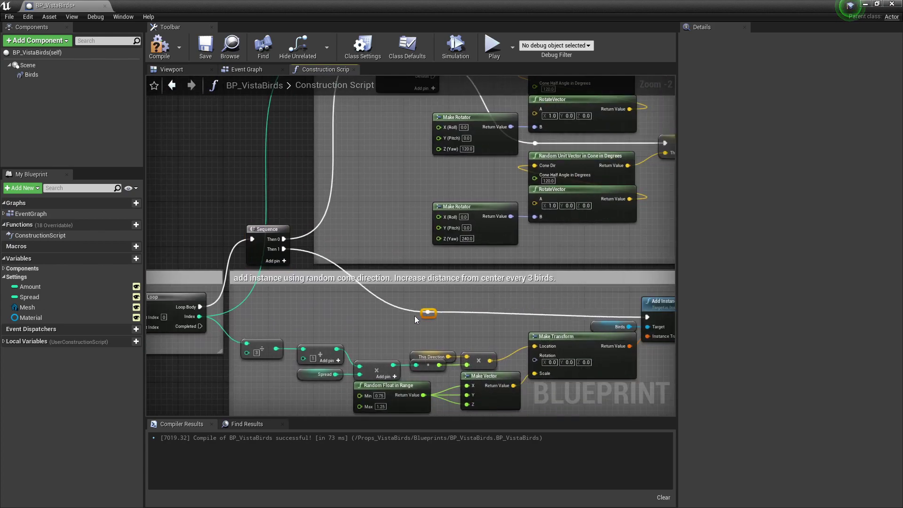
{"action": "left_click_drag", "start_coordinate": [428, 313], "coordinate": [292, 329]}
{"action": "left_click_drag", "start_coordinate": [268, 231], "coordinate": [267, 213]}
{"action": "mouse_move", "coordinate": [364, 143]}
{"action": "right_mouse_down"}
{"action": "mouse_move", "coordinate": [259, 295]}
{"action": "mouse_move", "coordinate": [384, 97]}
{"action": "right_mouse_up"}
{"action": "right_click_drag", "start_coordinate": [427, 244], "coordinate": [387, 263]}
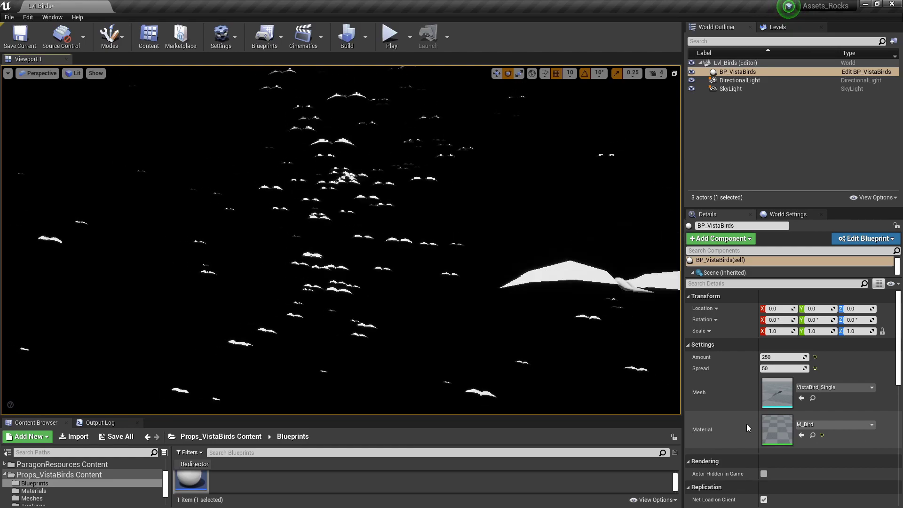
- In M_Bird, add PerInstanceRandom to Time through a new Add node
{"action": "double_click", "coordinate": [777, 429]}
{"action": "mouse_move", "coordinate": [291, 183]}
{"action": "left_mouse_down", "text": "ctrl"}
{"action": "mouse_move", "coordinate": [374, 183]}
{"action": "mouse_move", "coordinate": [343, 173]}
{"action": "left_mouse_up", "text": "ctrl"}
{"action": "left_click_drag", "start_coordinate": [334, 192], "coordinate": [254, 214]}
{"action": "left_click", "coordinate": [283, 316]}
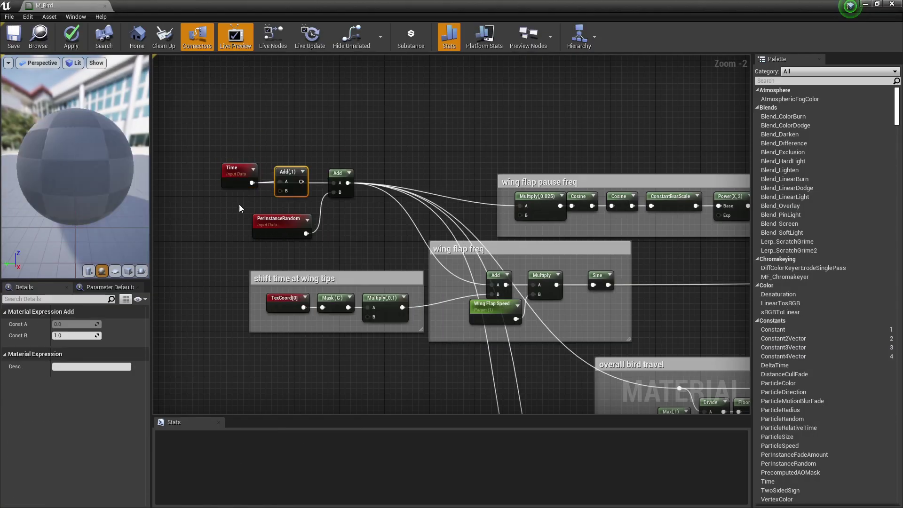
- Add Object Position masked to R into the time Add node
{"action": "right_click", "coordinate": [258, 221]}
{"action": "type", "text": "objectpos"}
{"action": "key", "text": "Return"}
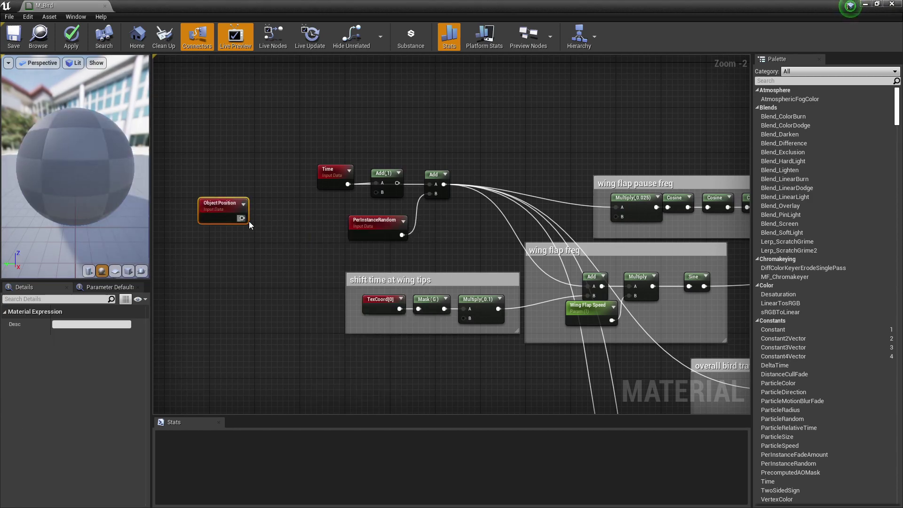
{"action": "left_click_drag", "start_coordinate": [243, 217], "coordinate": [253, 215]}
{"action": "type", "text": "c"}
{"action": "left_click", "coordinate": [280, 313]}
{"action": "left_click", "coordinate": [56, 324]}
{"action": "left_click", "coordinate": [56, 335]}
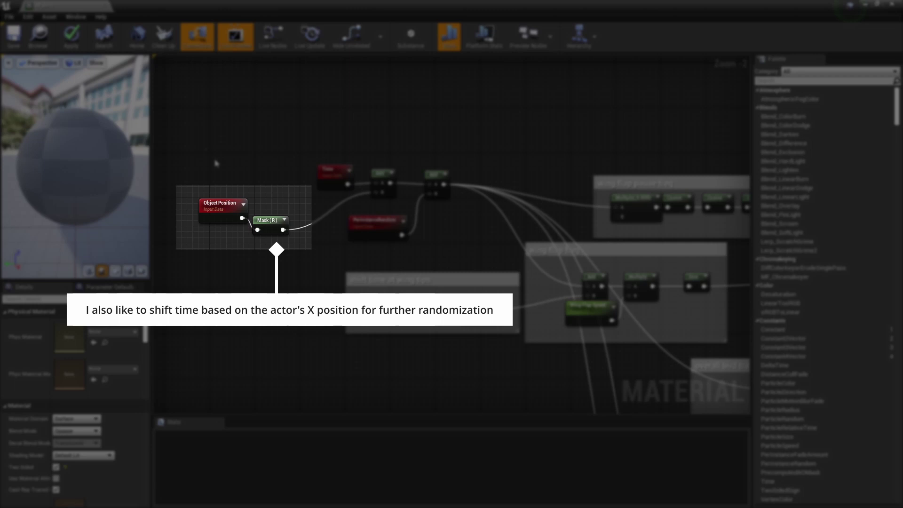
- Comment the time nodes 'randomize time per instance per object' and return to the level
{"action": "left_click_drag", "start_coordinate": [192, 152], "coordinate": [420, 234]}
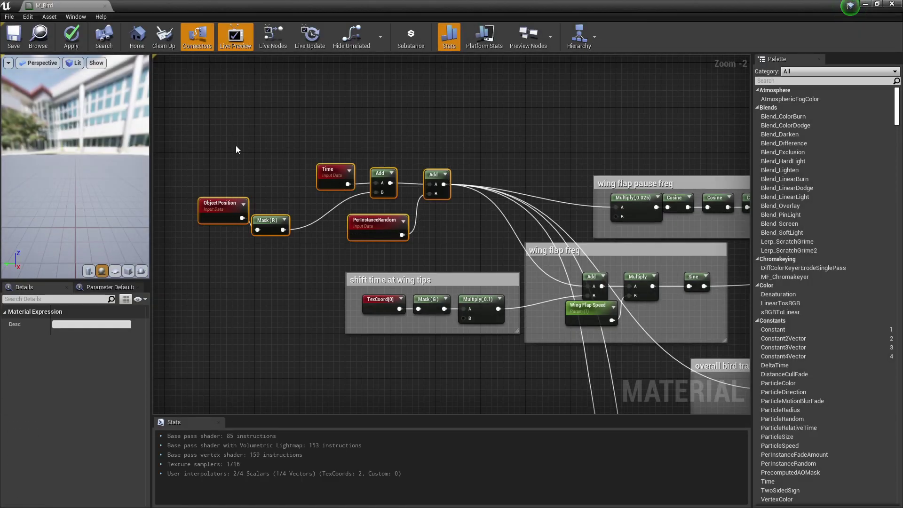
{"action": "type", "text": "crandomize time per instance per object"}
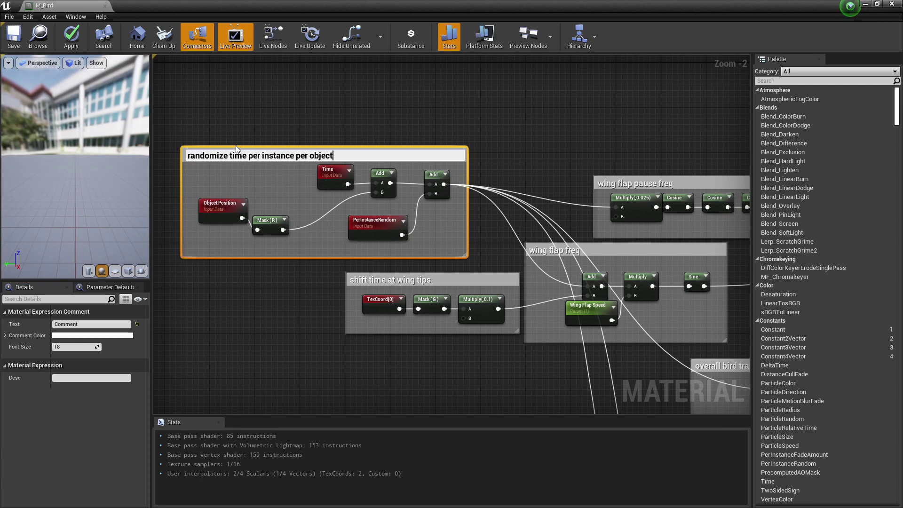
{"action": "left_click", "coordinate": [236, 145]}
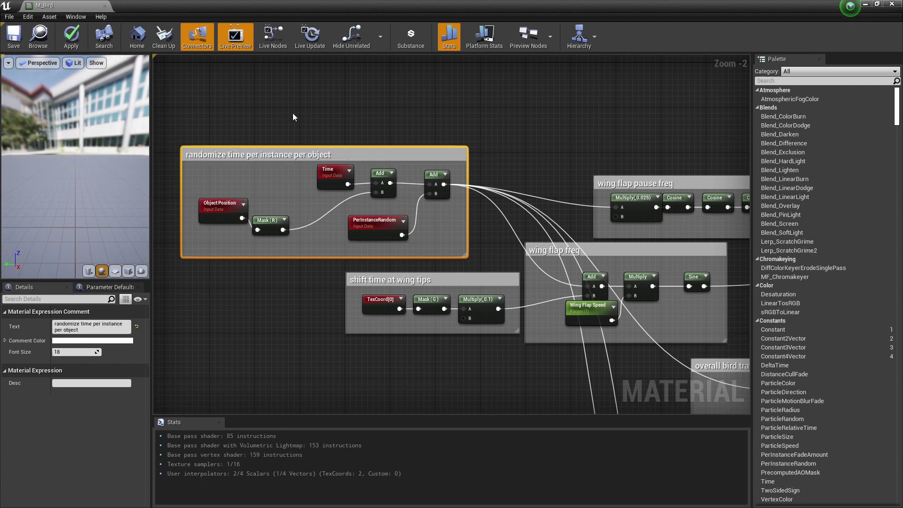
{"action": "left_click", "coordinate": [864, 7]}
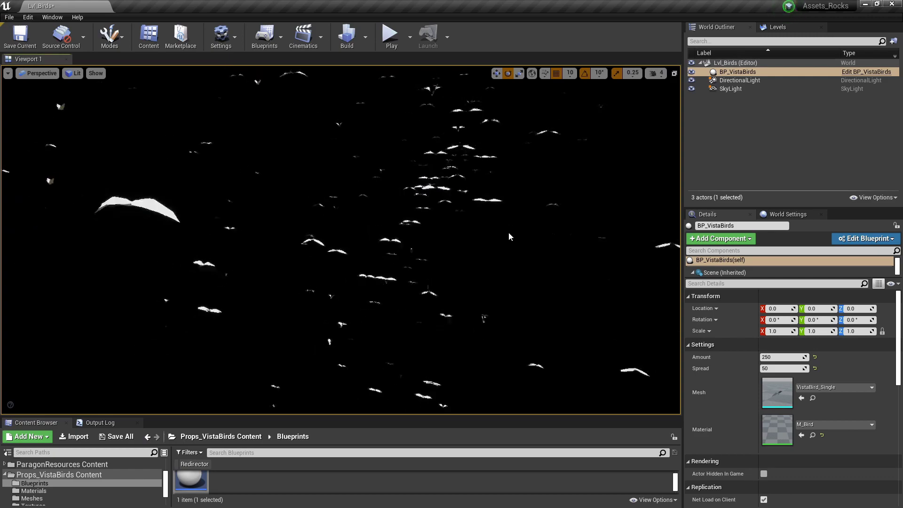
- Test-rotate the BP_VistaBirds swarm, then reset its rotation to zero
{"action": "double_click", "coordinate": [738, 72]}
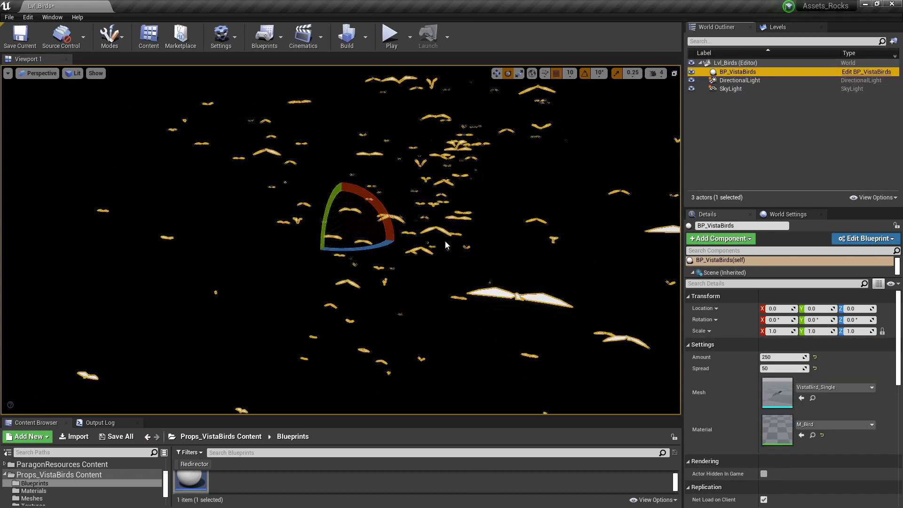
{"action": "left_click_drag", "start_coordinate": [356, 249], "coordinate": [395, 242]}
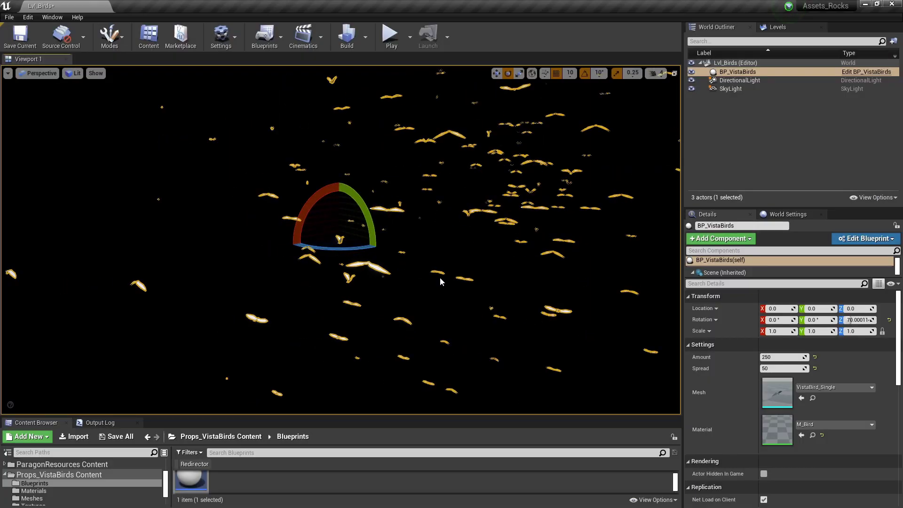
{"action": "left_click_drag", "start_coordinate": [339, 188], "coordinate": [372, 245]}
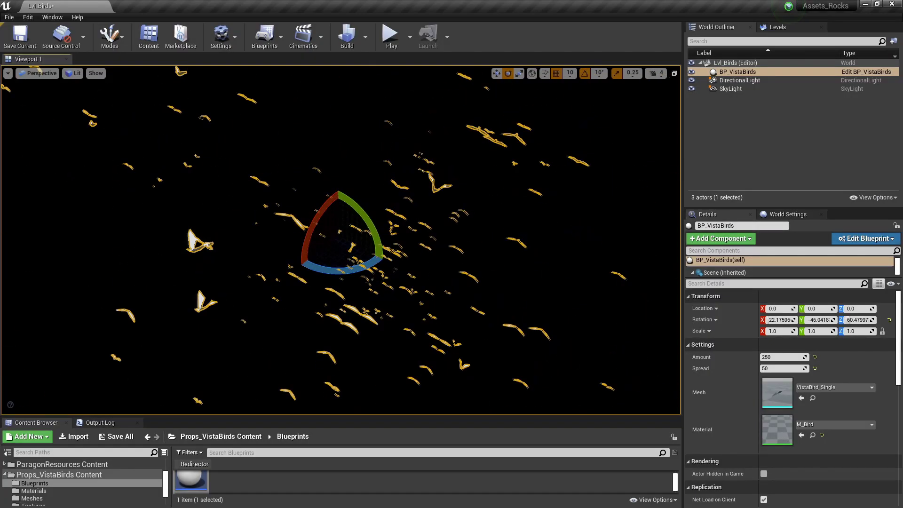
{"action": "left_click", "coordinate": [889, 319]}
- Duplicate the swarm as BP_VistaBirds2 and move it to 990, 140, 0
{"action": "key", "text": "ctrl+w"}
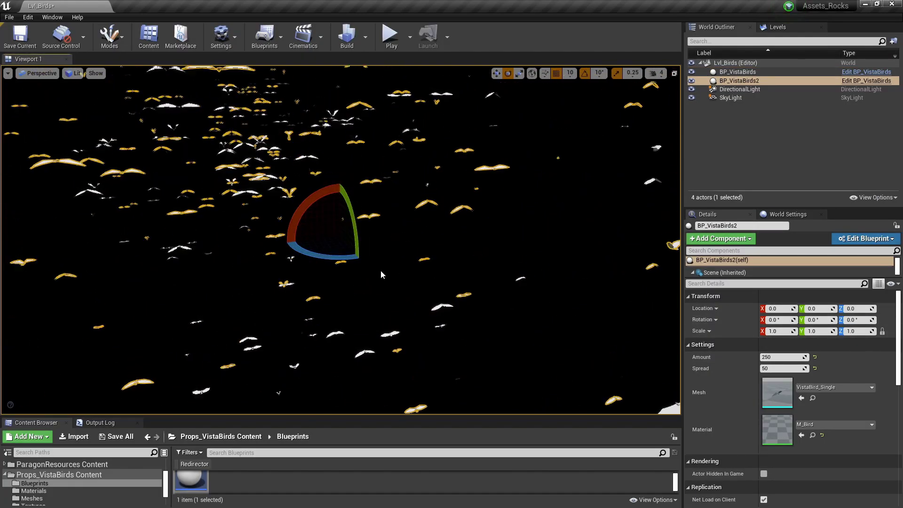
{"action": "key", "text": "w"}
{"action": "left_click_drag", "start_coordinate": [369, 231], "coordinate": [377, 236]}
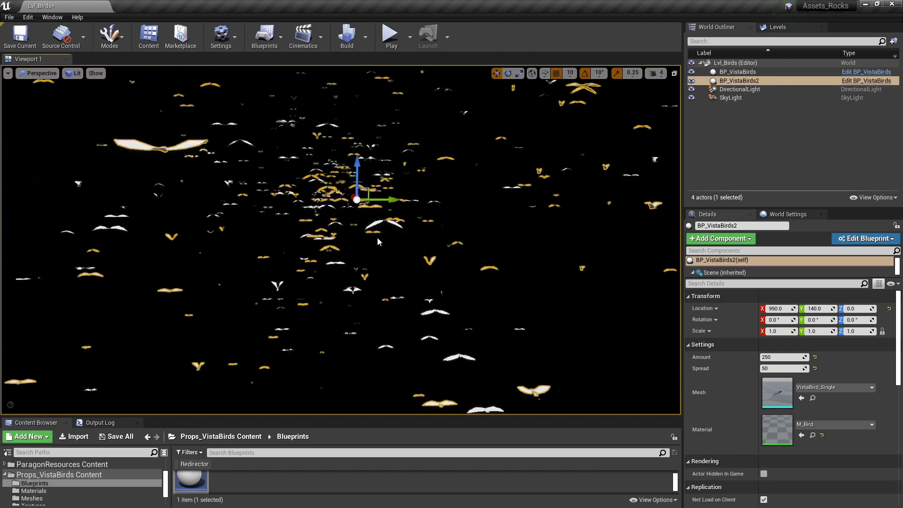
{"action": "left_click", "coordinate": [540, 294]}
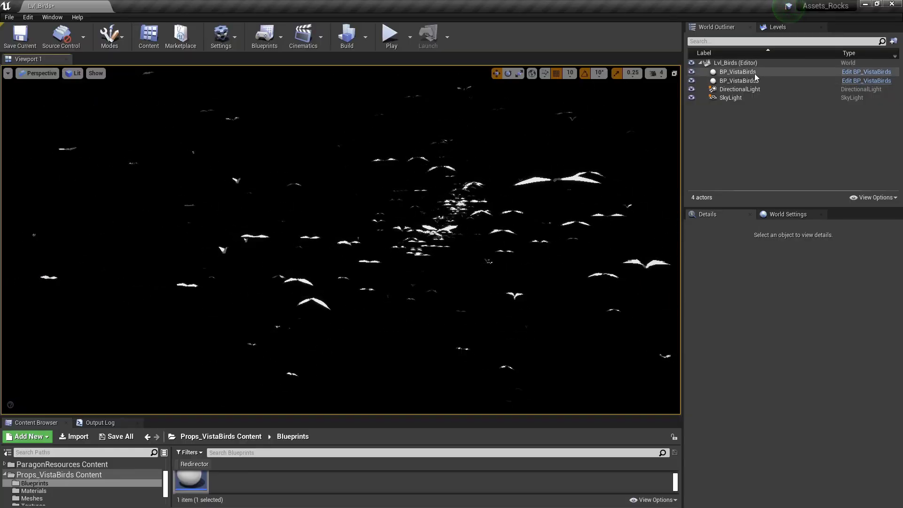
- Set the original BP_VistaBirds Amount to 2000 and drag its Spread value wider
{"action": "left_click", "coordinate": [738, 72]}
{"action": "left_click", "coordinate": [780, 357]}
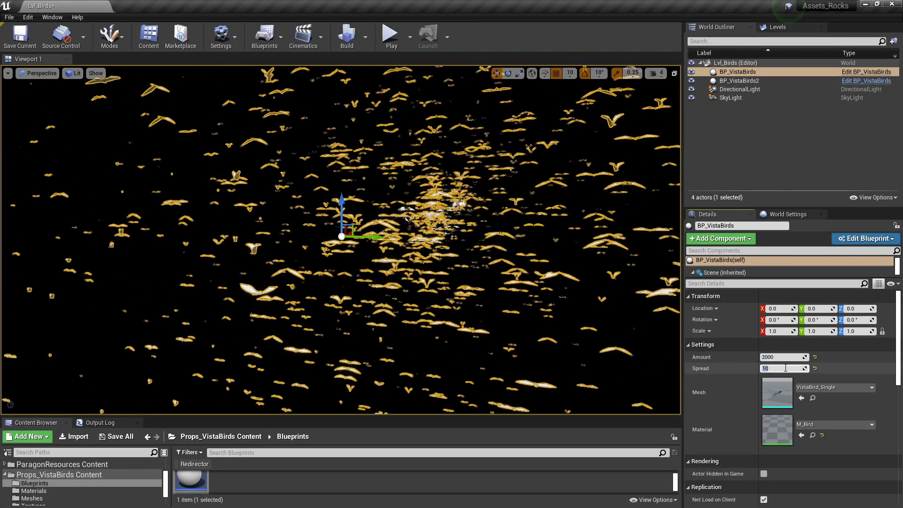
{"action": "left_click_drag", "start_coordinate": [784, 367], "coordinate": [828, 367]}
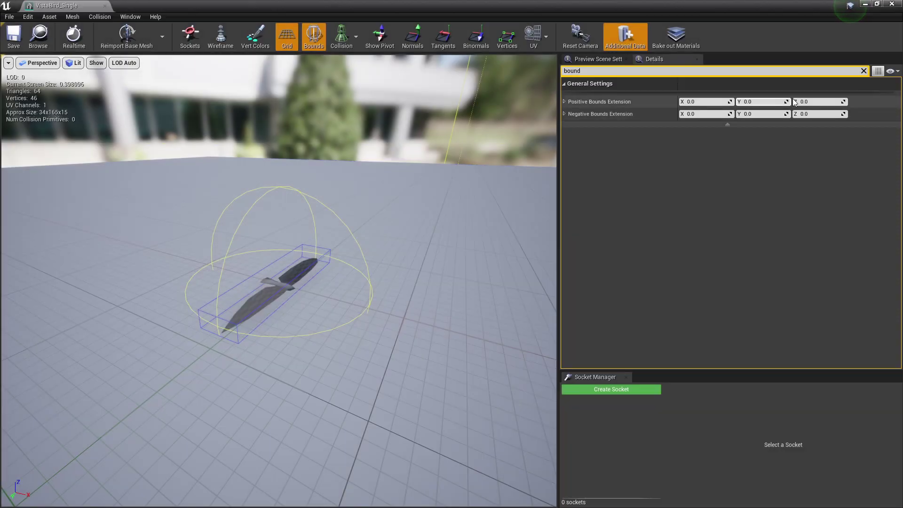
- Enter 200 for X, Y and Z of VistaBird_Single's Positive and Negative Bounds Extension
{"action": "type", "text": "0"}
{"action": "left_click", "coordinate": [709, 115]}
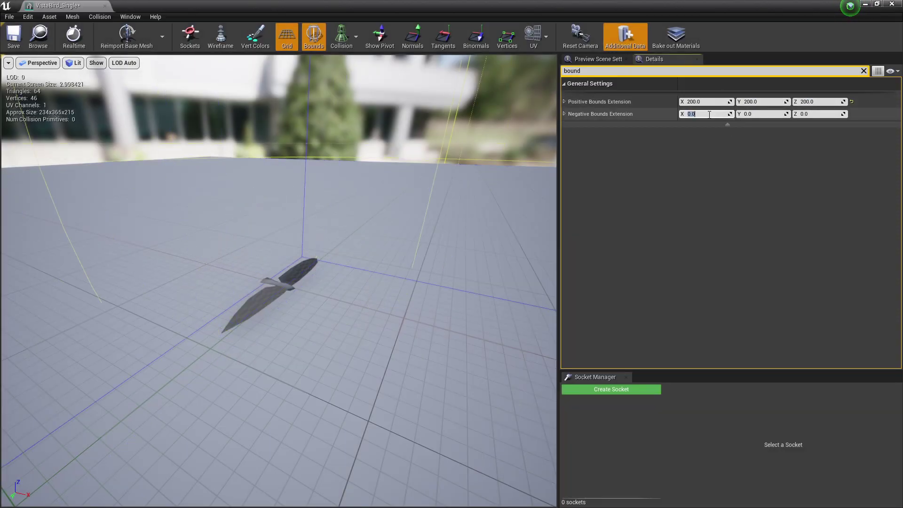
{"action": "left_click", "coordinate": [796, 115]}
{"action": "type", "text": "200"}
{"action": "scroll", "coordinate": [408, 234], "scroll_direction": "down", "scroll_amount": 5}
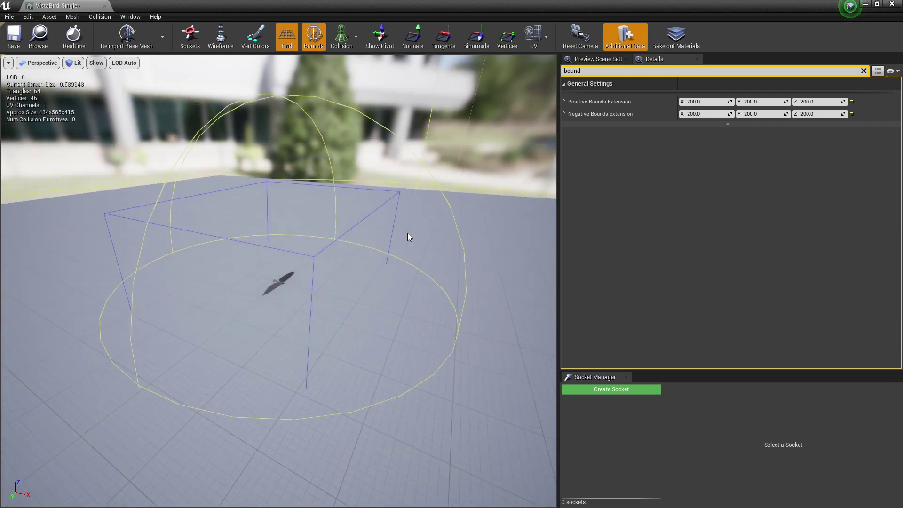
{"action": "mouse_move", "coordinate": [408, 234]}
{"action": "left_mouse_down"}
{"action": "mouse_move", "coordinate": [499, 236]}
{"action": "mouse_move", "coordinate": [424, 231]}
{"action": "left_mouse_up"}
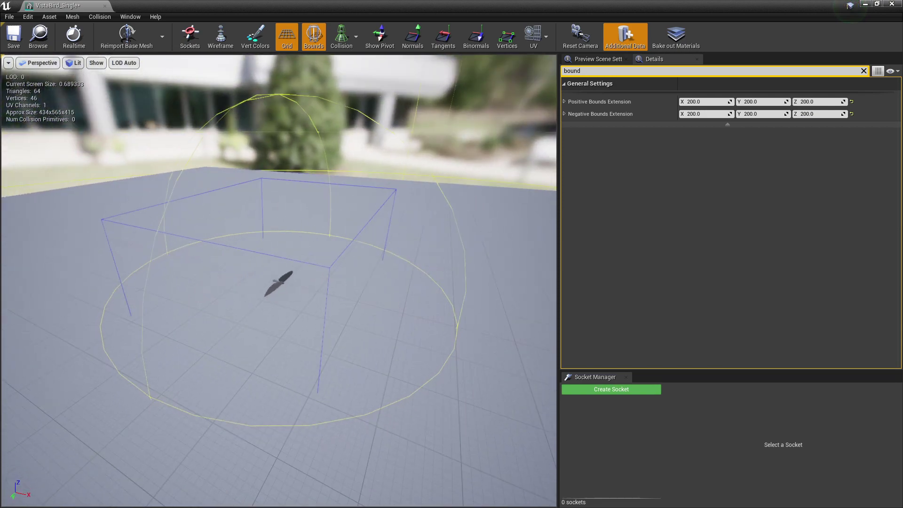